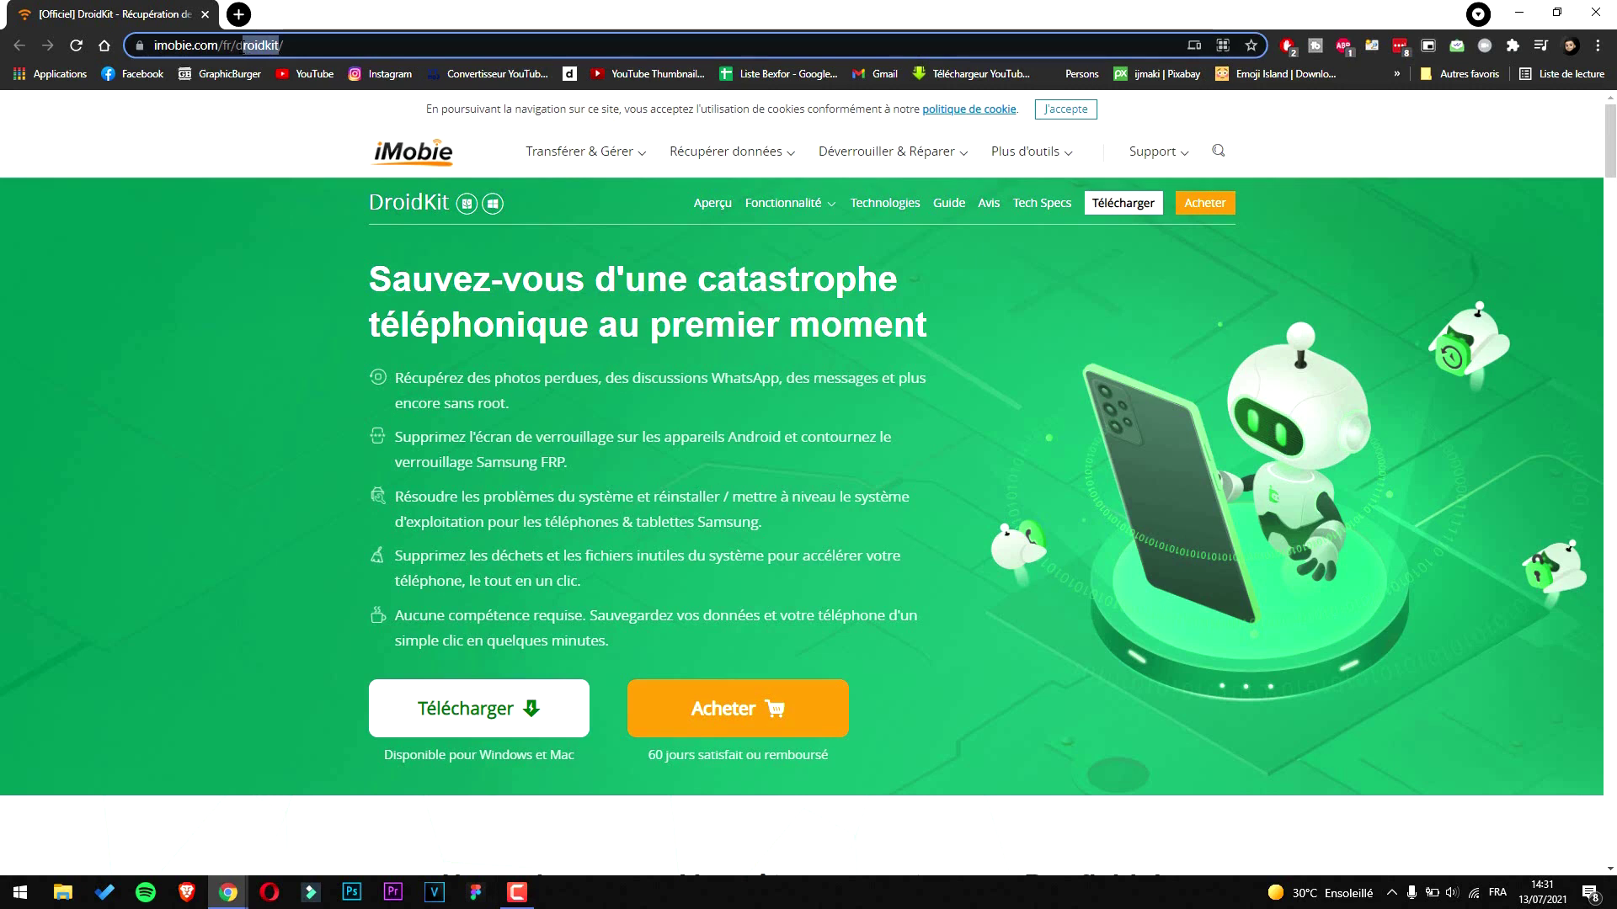
Step: Look through the DroidKit product page, covering data recovery, screen unlocking, FRP bypass and system repair
click(349, 48)
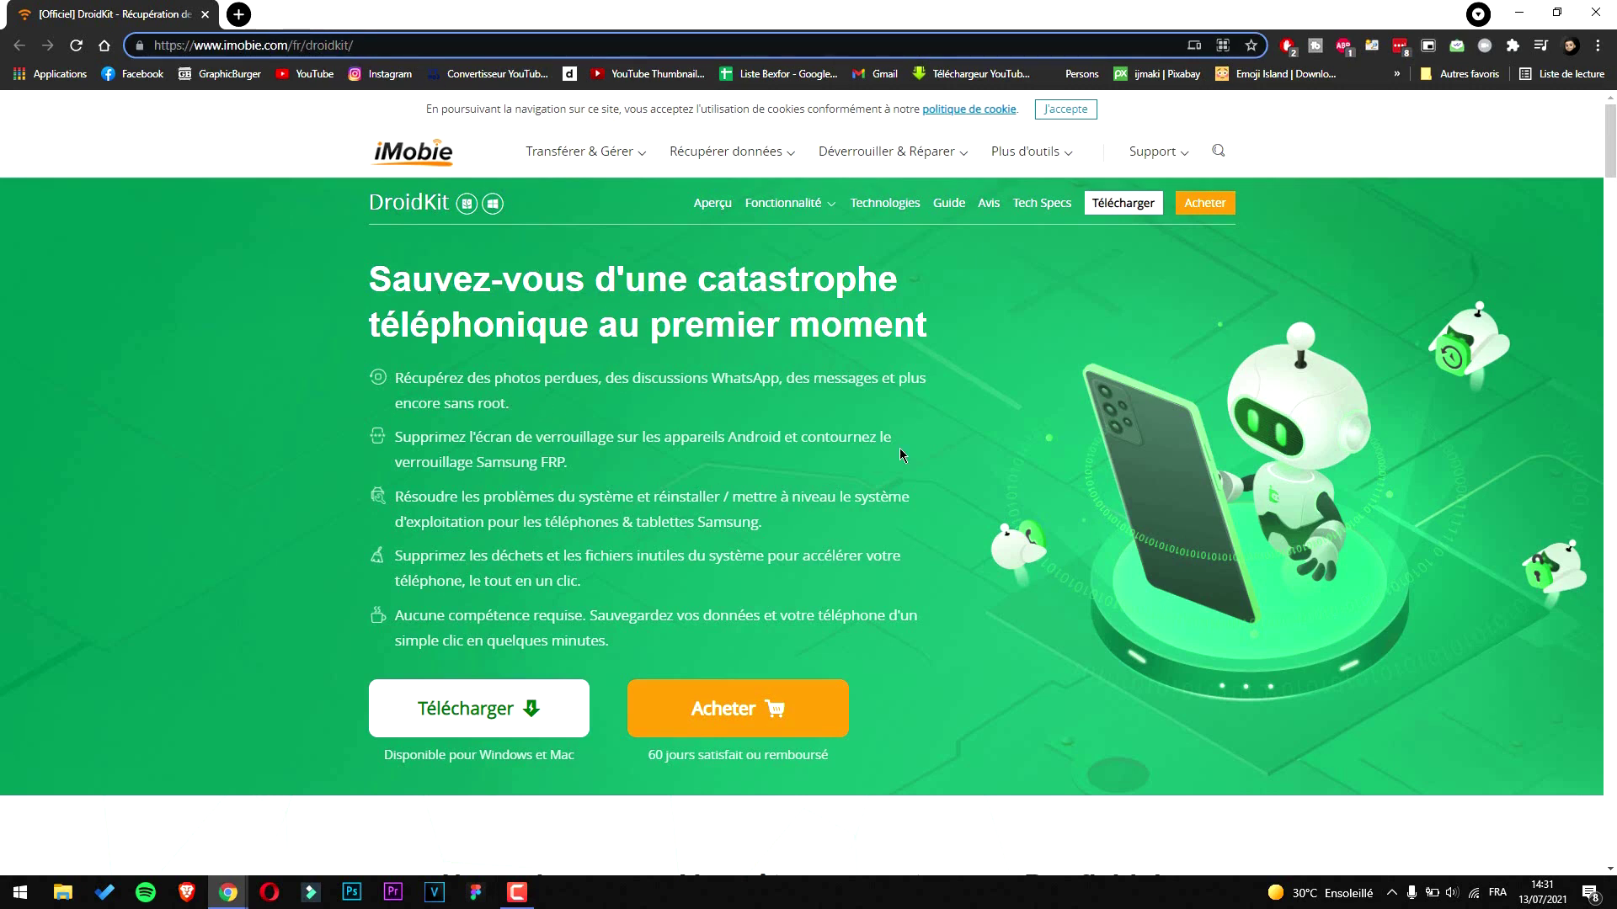
scroll(899, 449, down, 7)
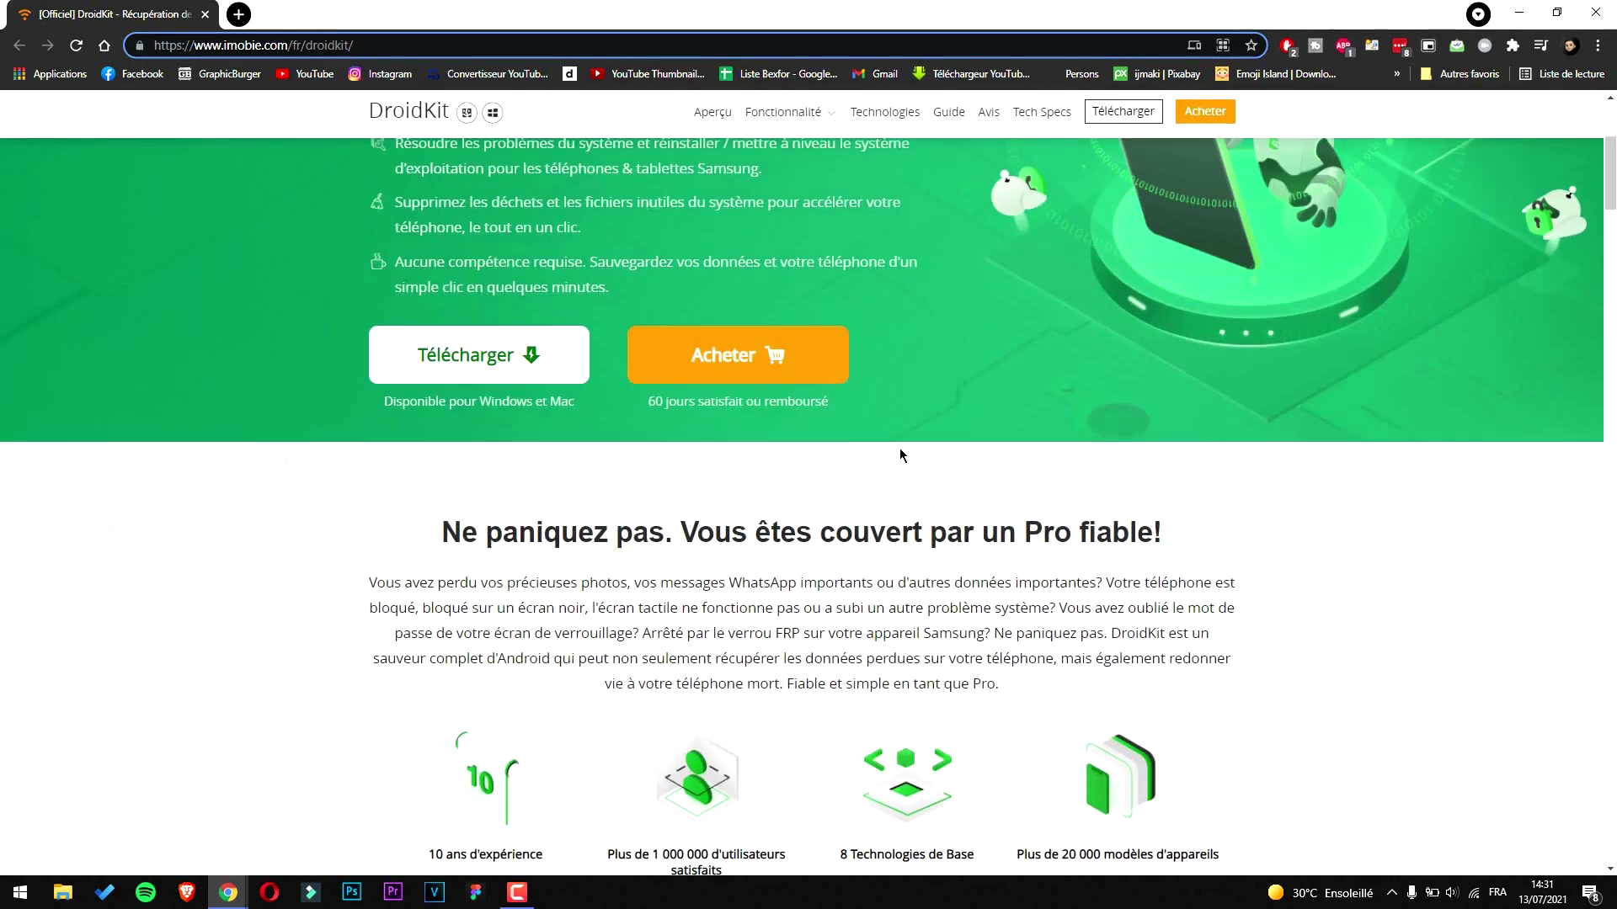
scroll(900, 448, up, 6)
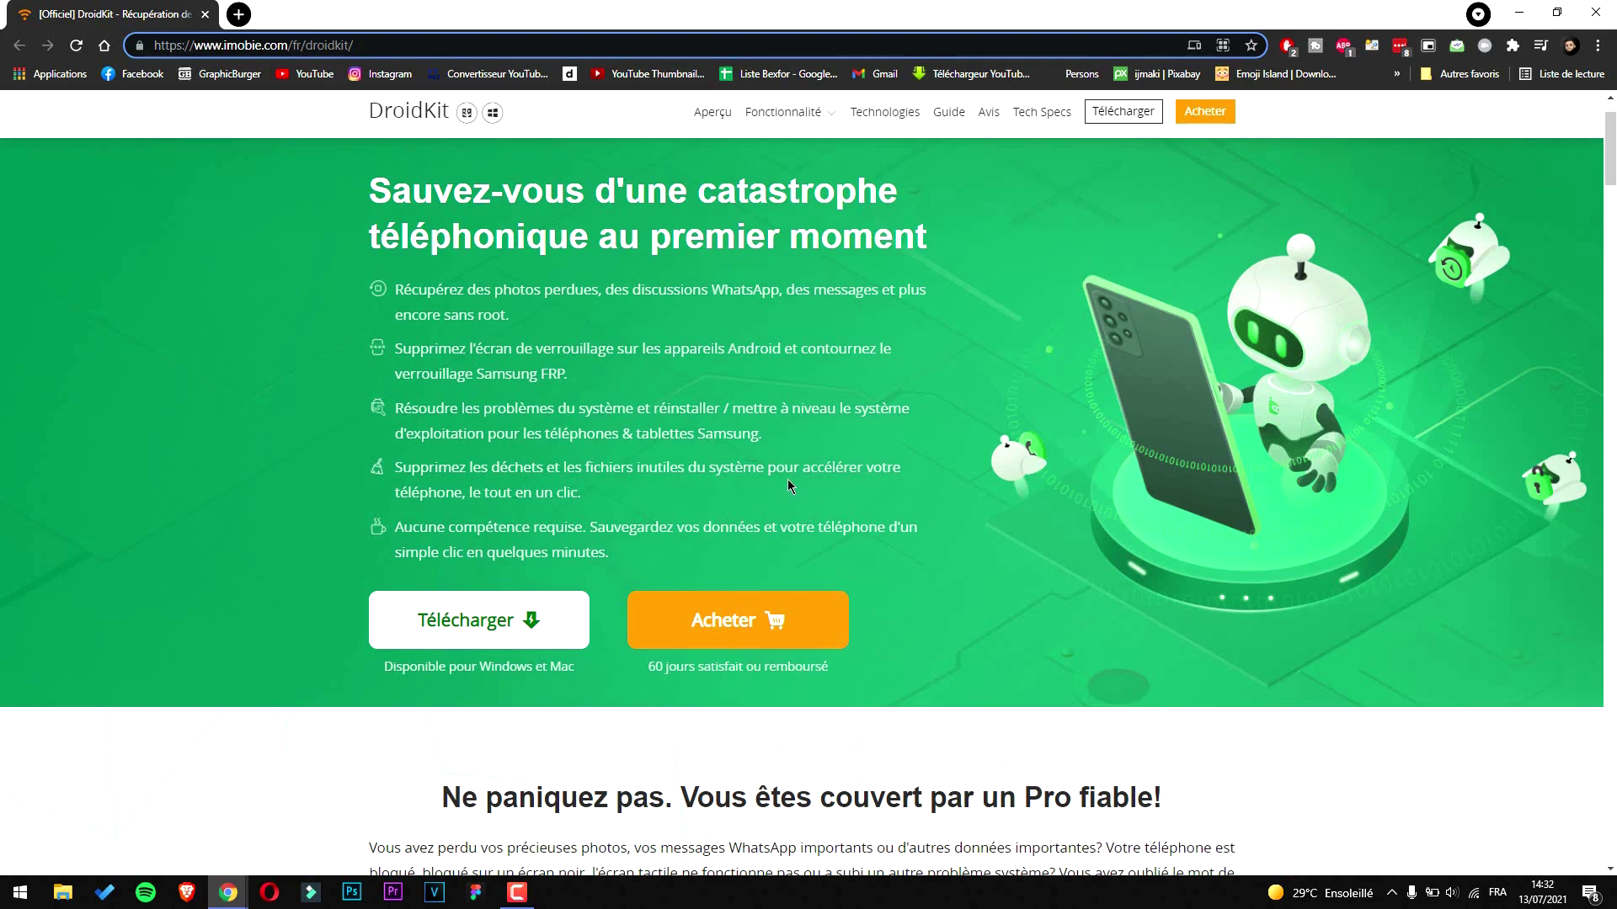
scroll(788, 482, down, 10)
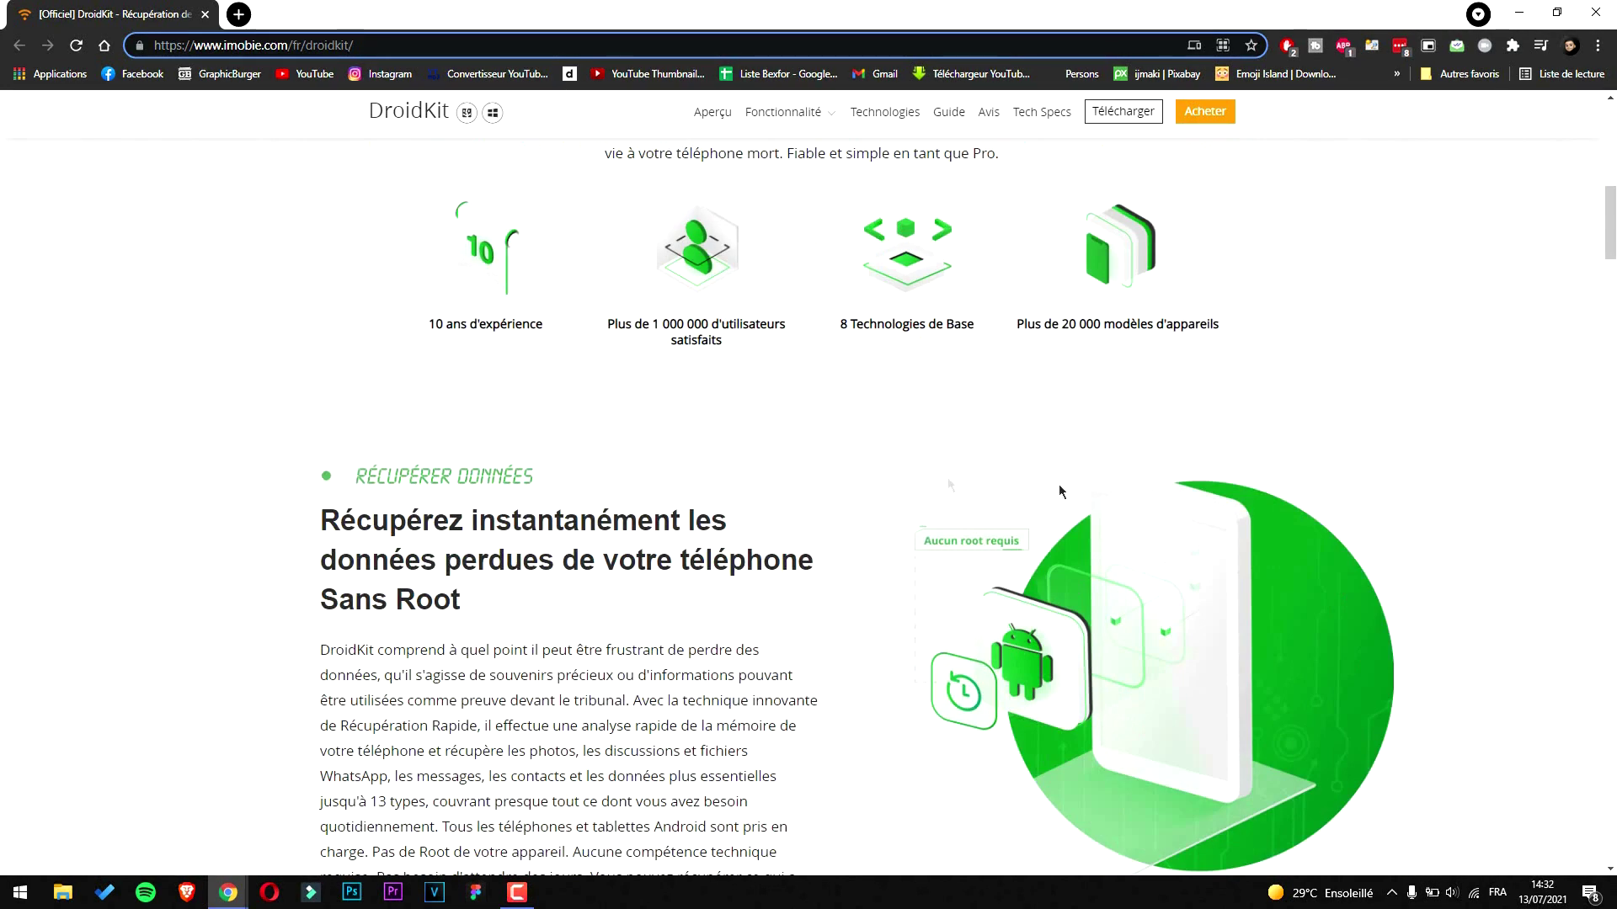
scroll(604, 450, down, 15)
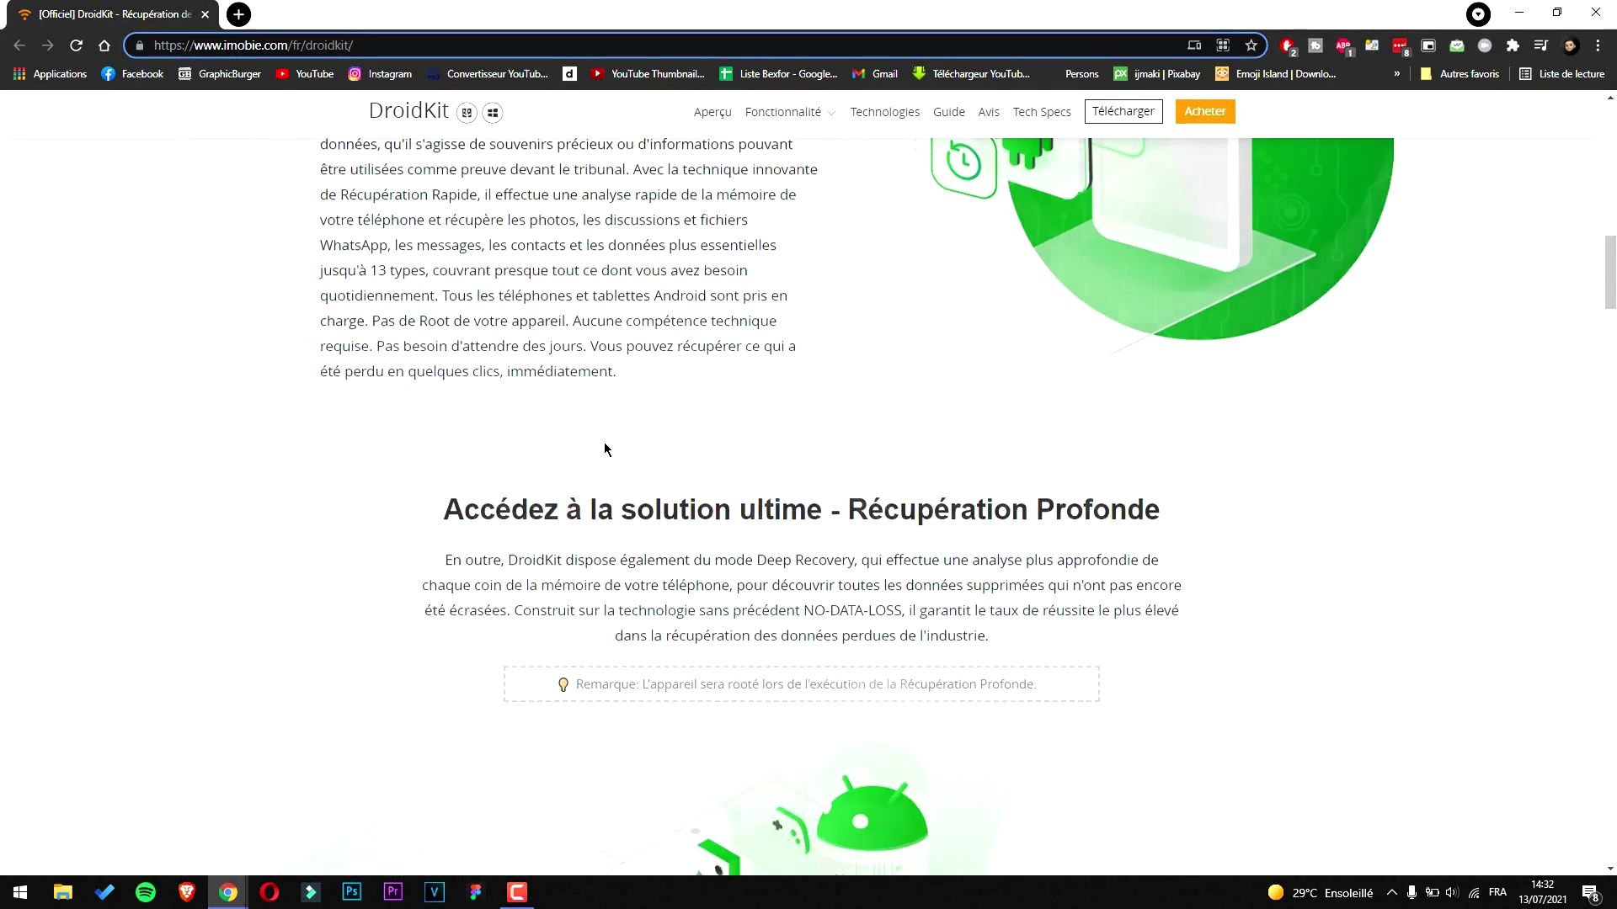
scroll(604, 442, down, 4)
scroll(604, 442, up, 3)
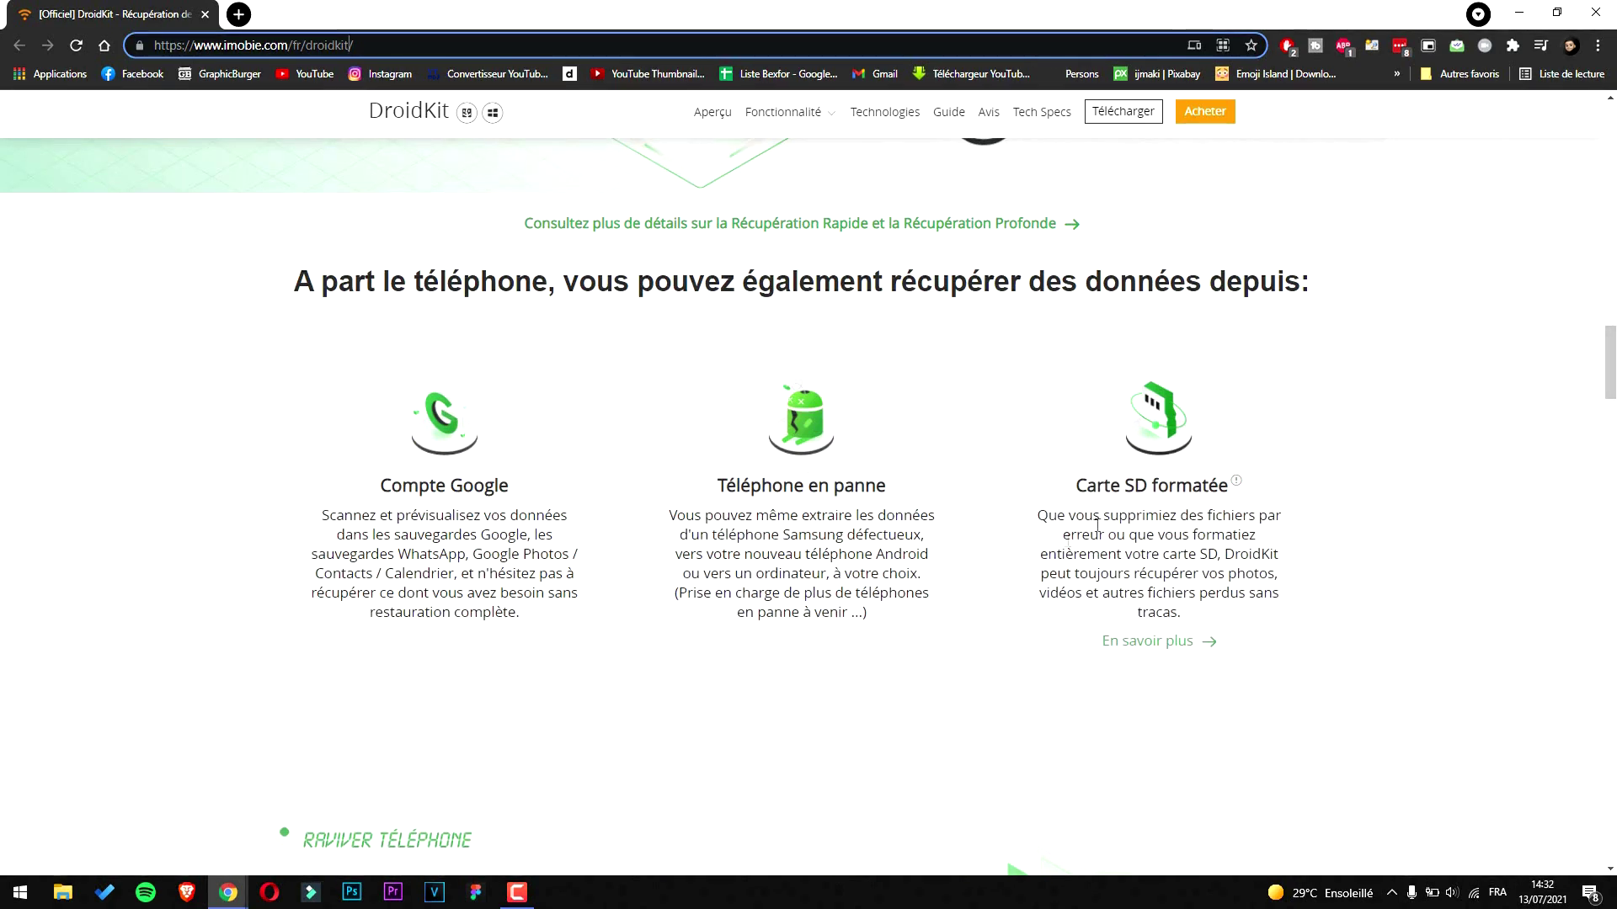
scroll(984, 520, down, 4)
scroll(985, 547, down, 10)
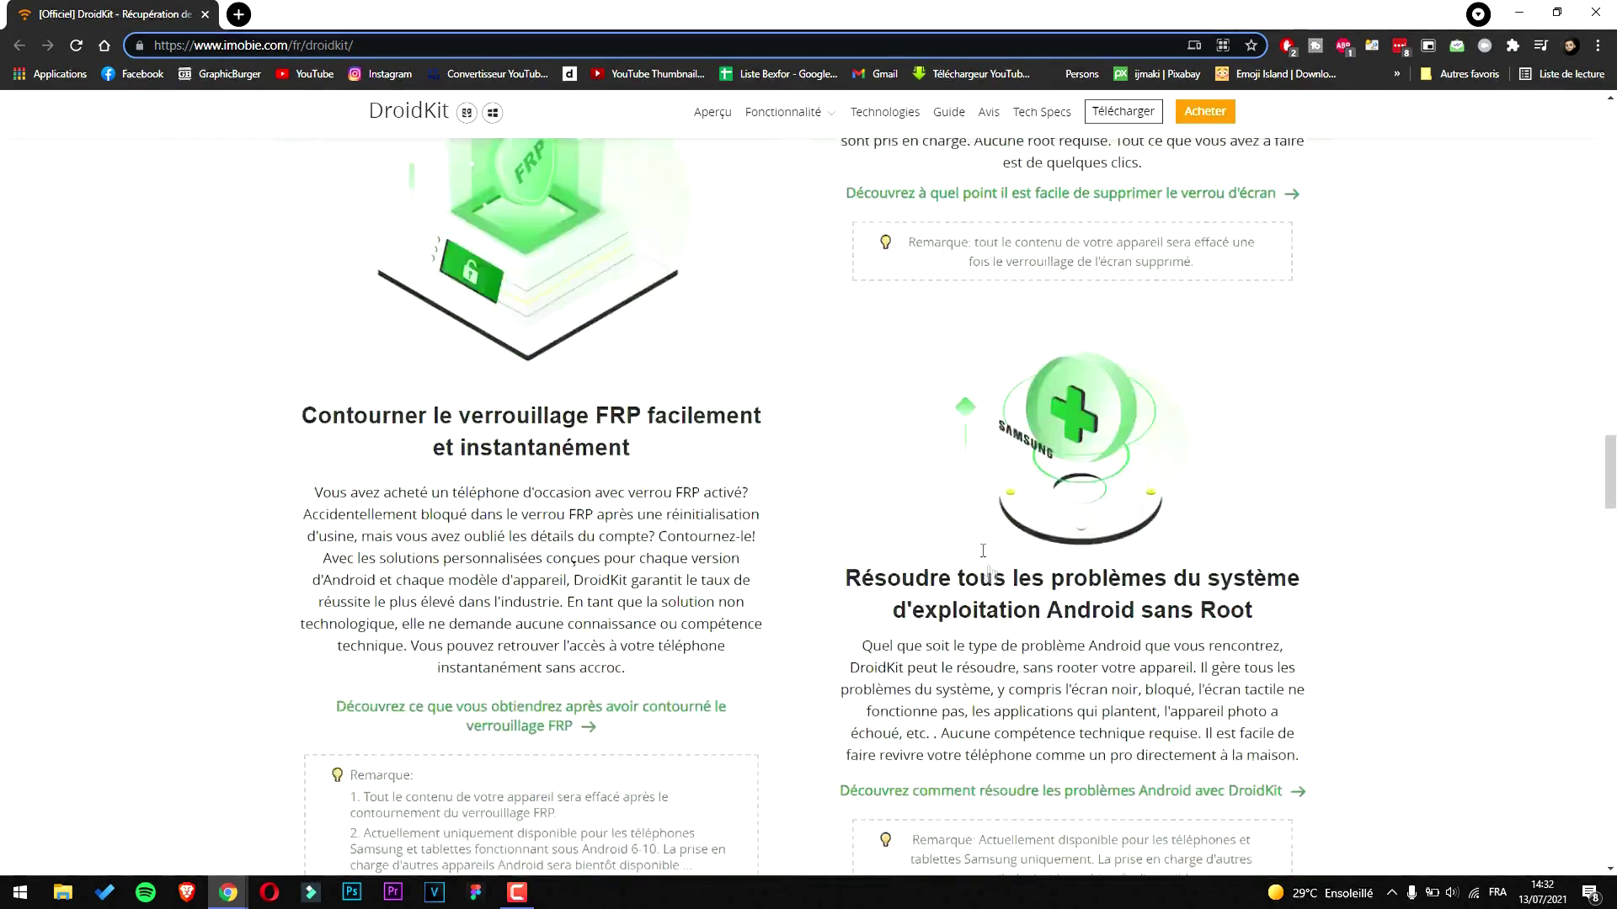
scroll(989, 579, down, 5)
drag(1609, 527, 1599, 108)
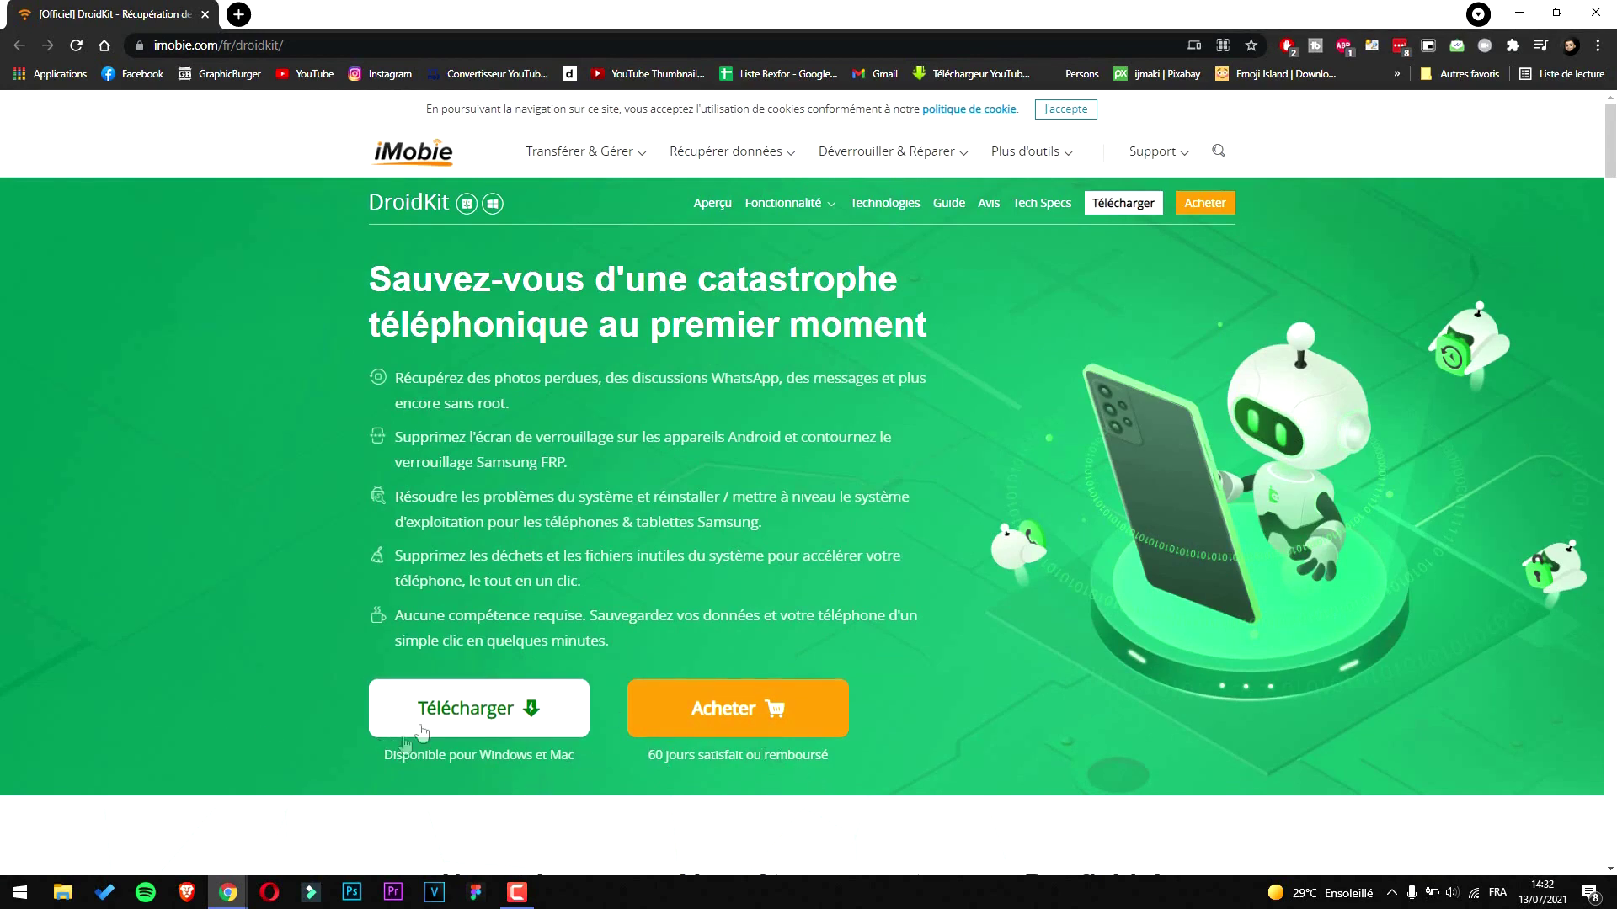
Step: Download the French DroidKit setup file and open the installer, closing its window without installing
click(516, 708)
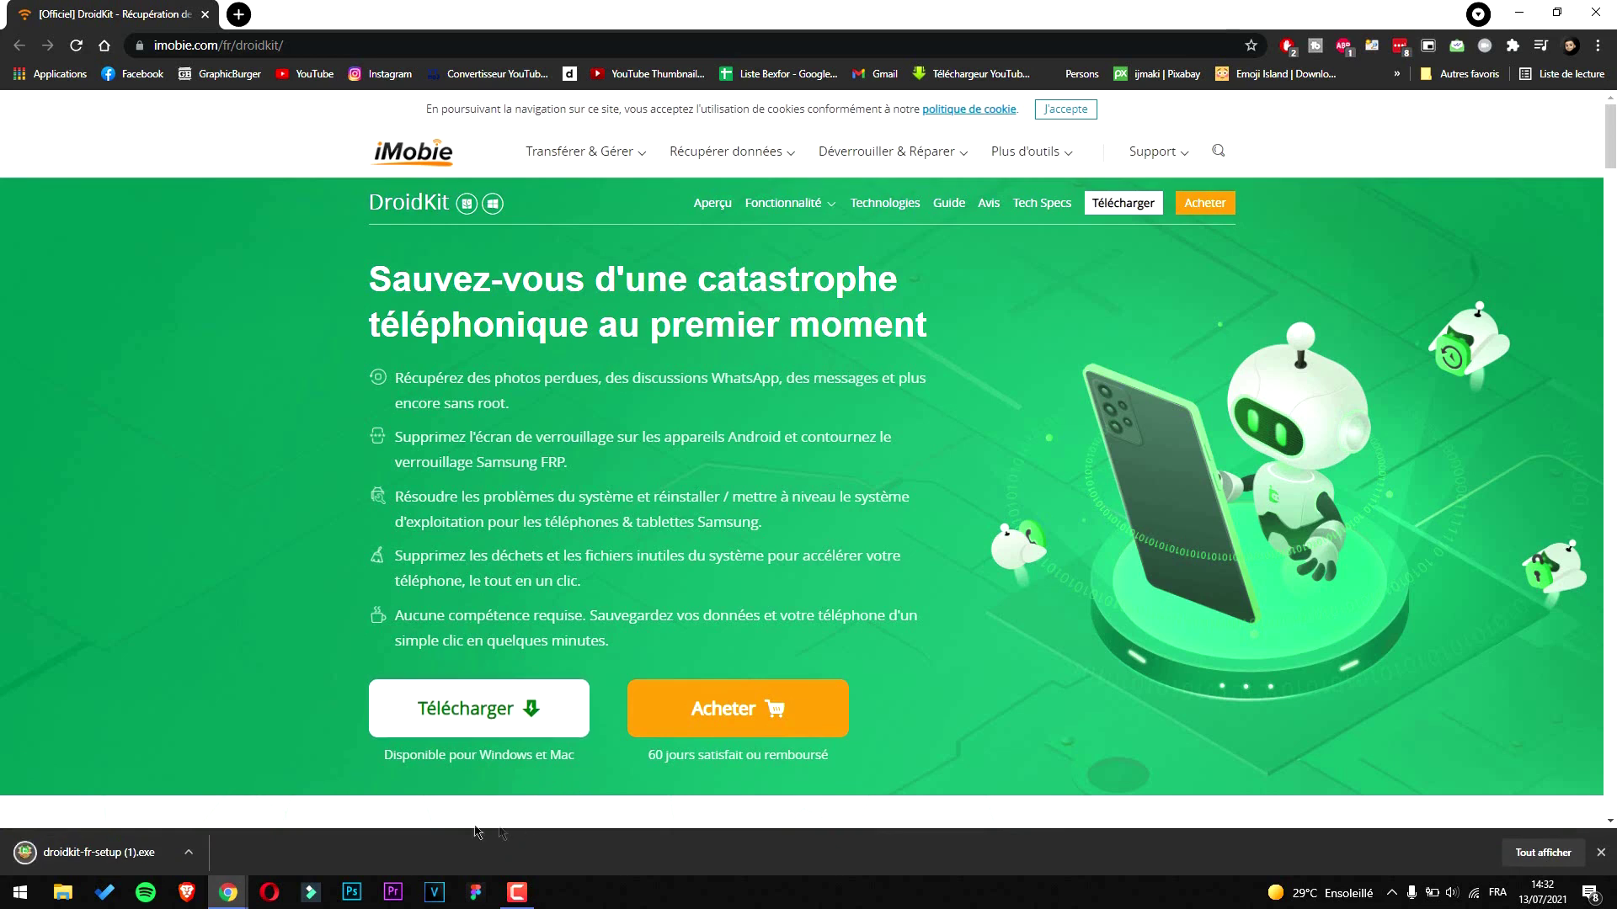
click(109, 853)
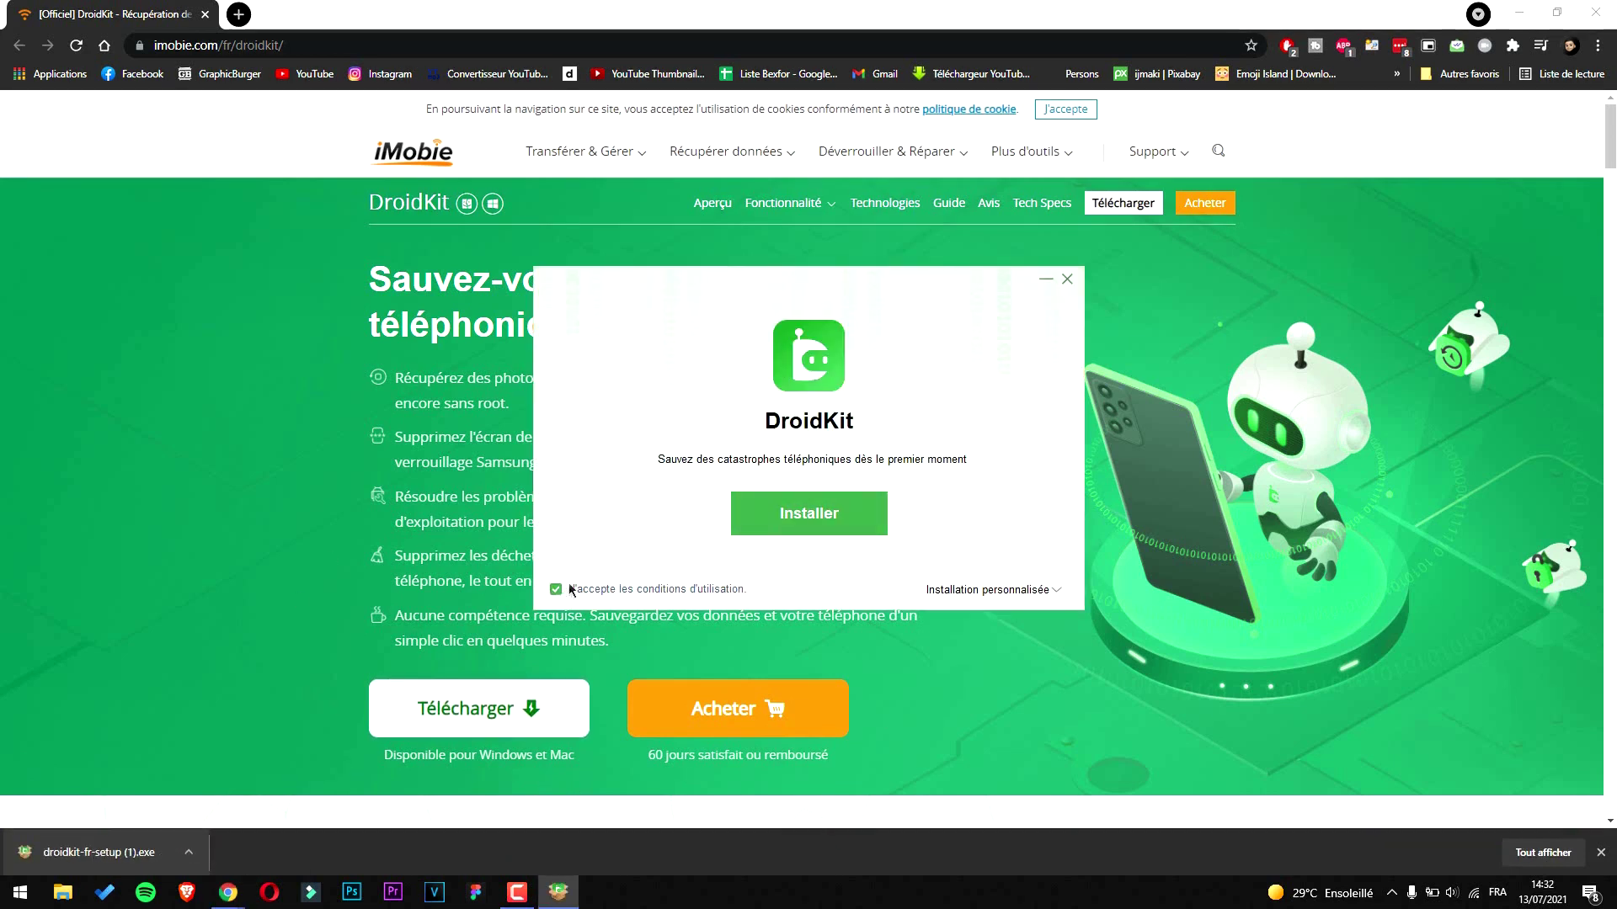
click(845, 528)
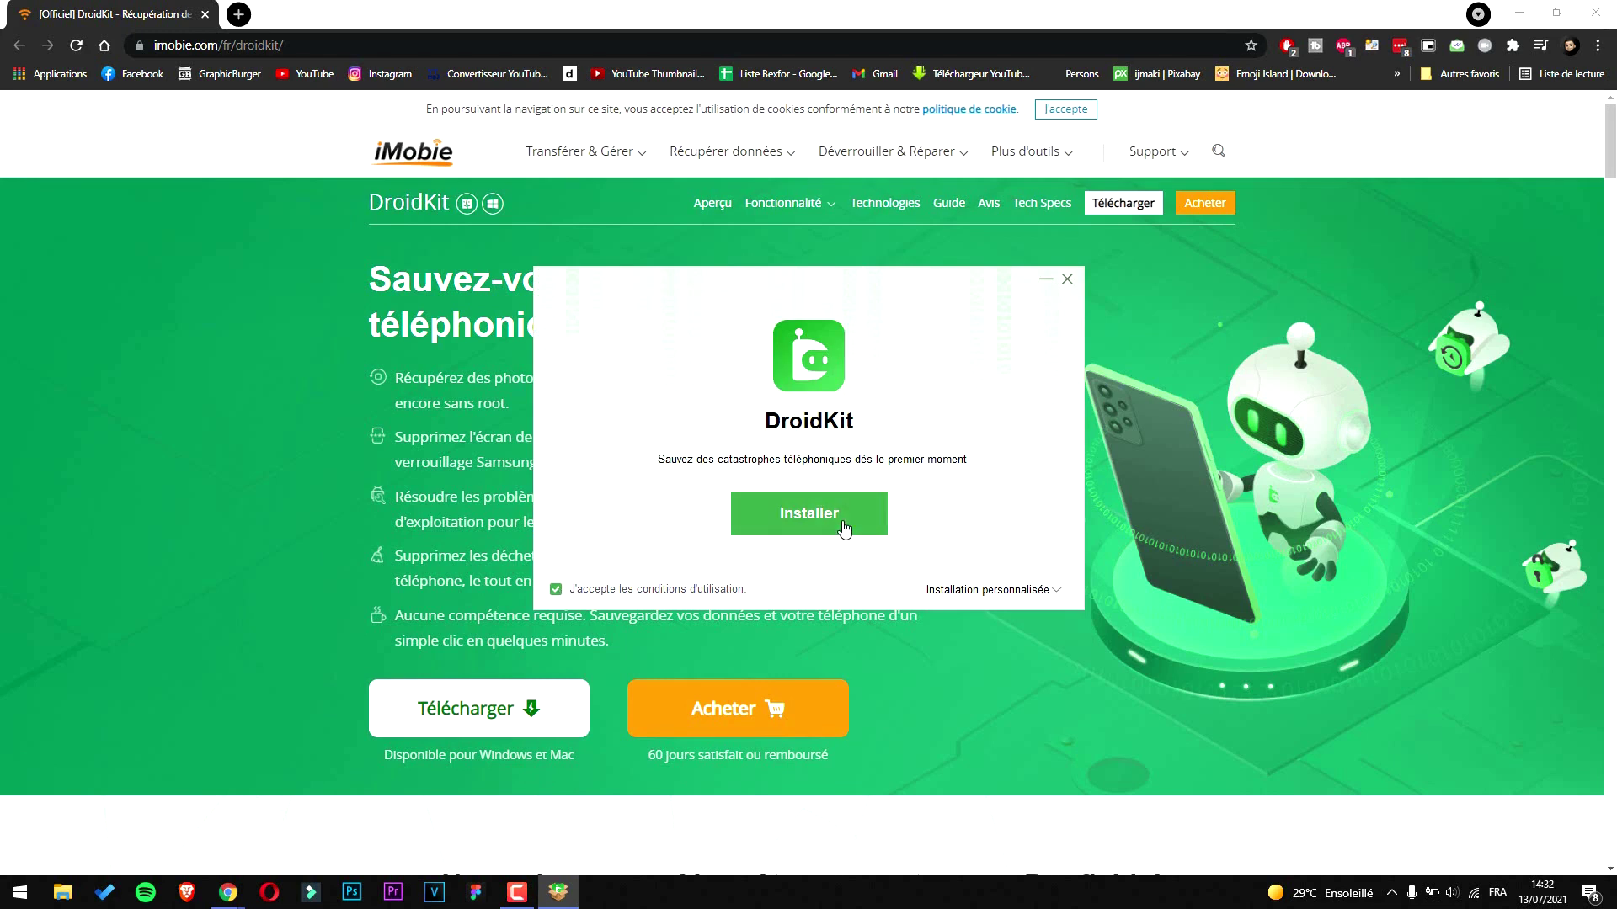
click(1064, 282)
click(842, 501)
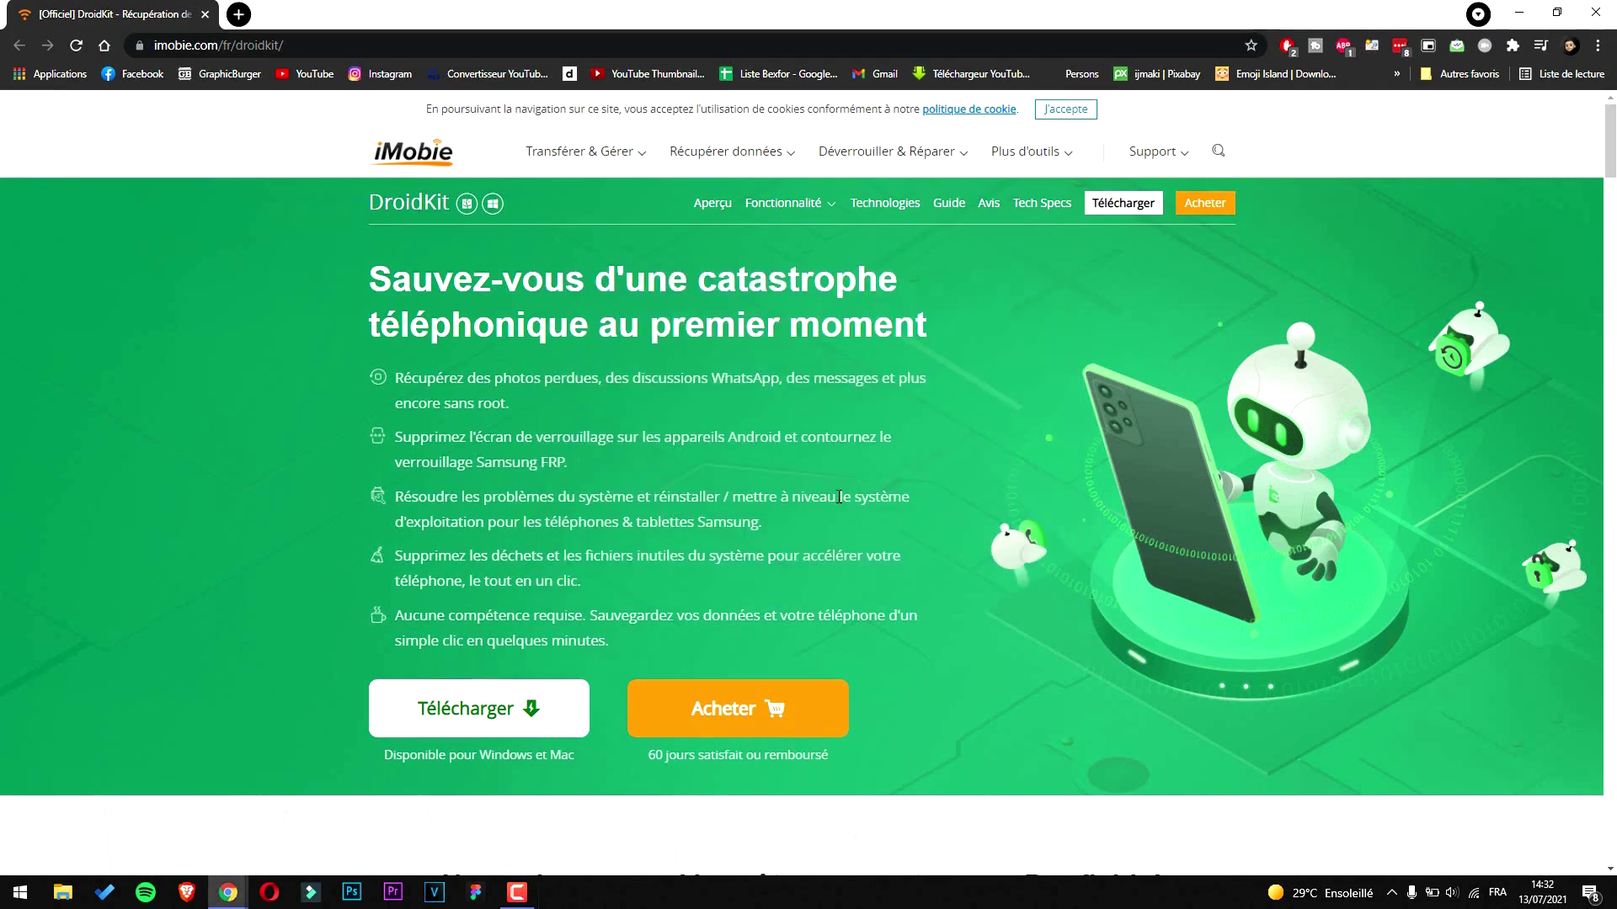
Step: Launch the installed DroidKit application and minimize the browser behind it
key(super)
text(droi)
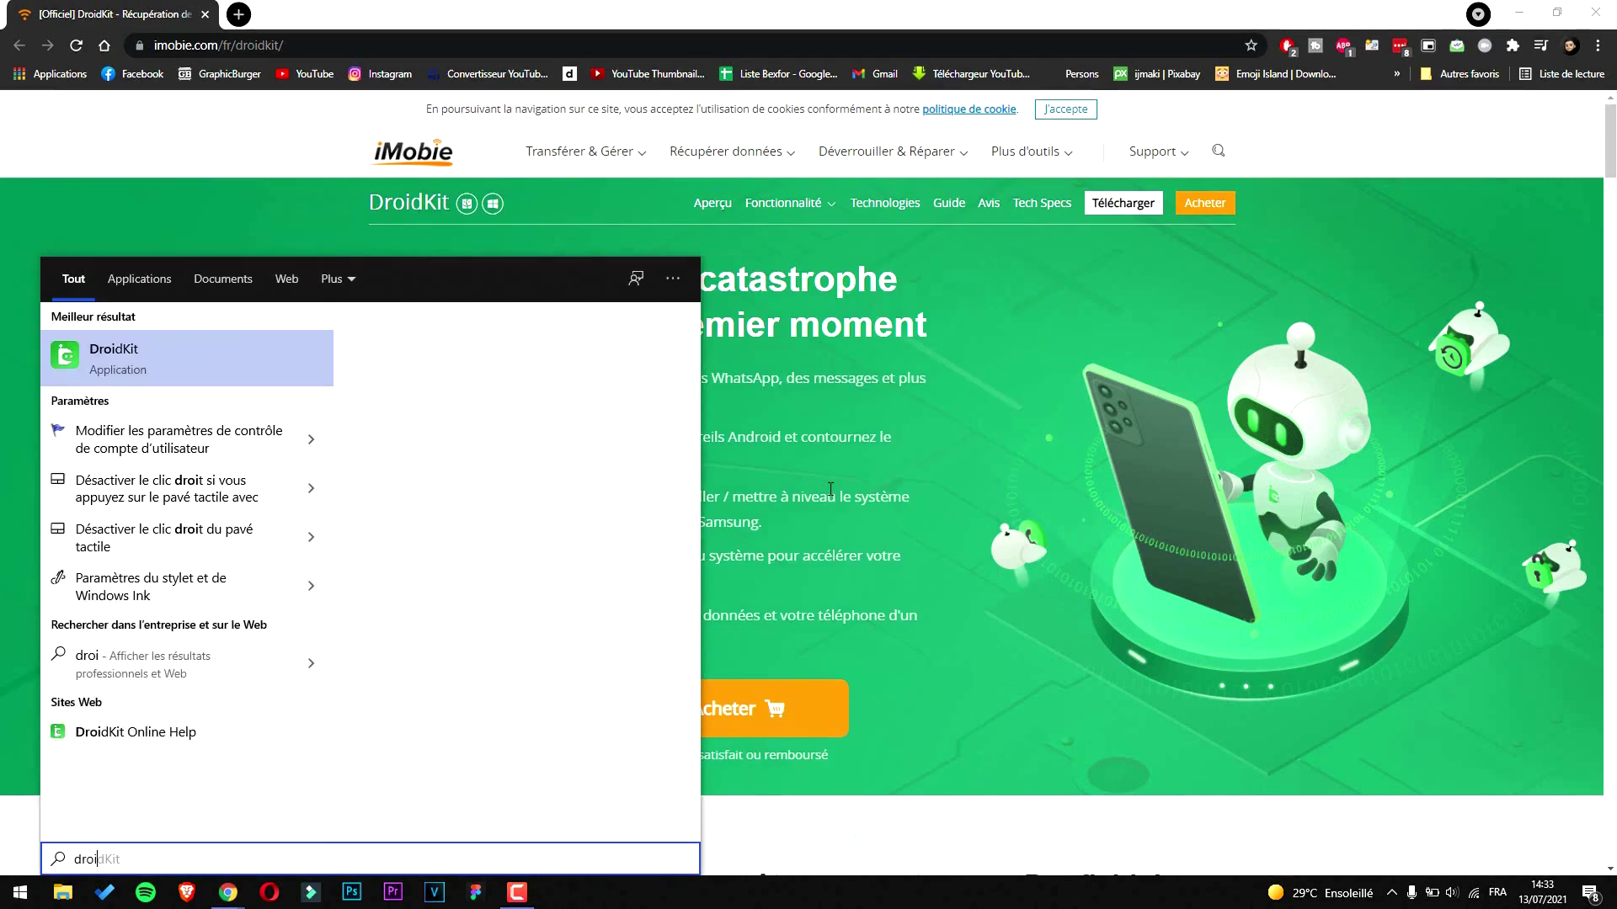
click(207, 357)
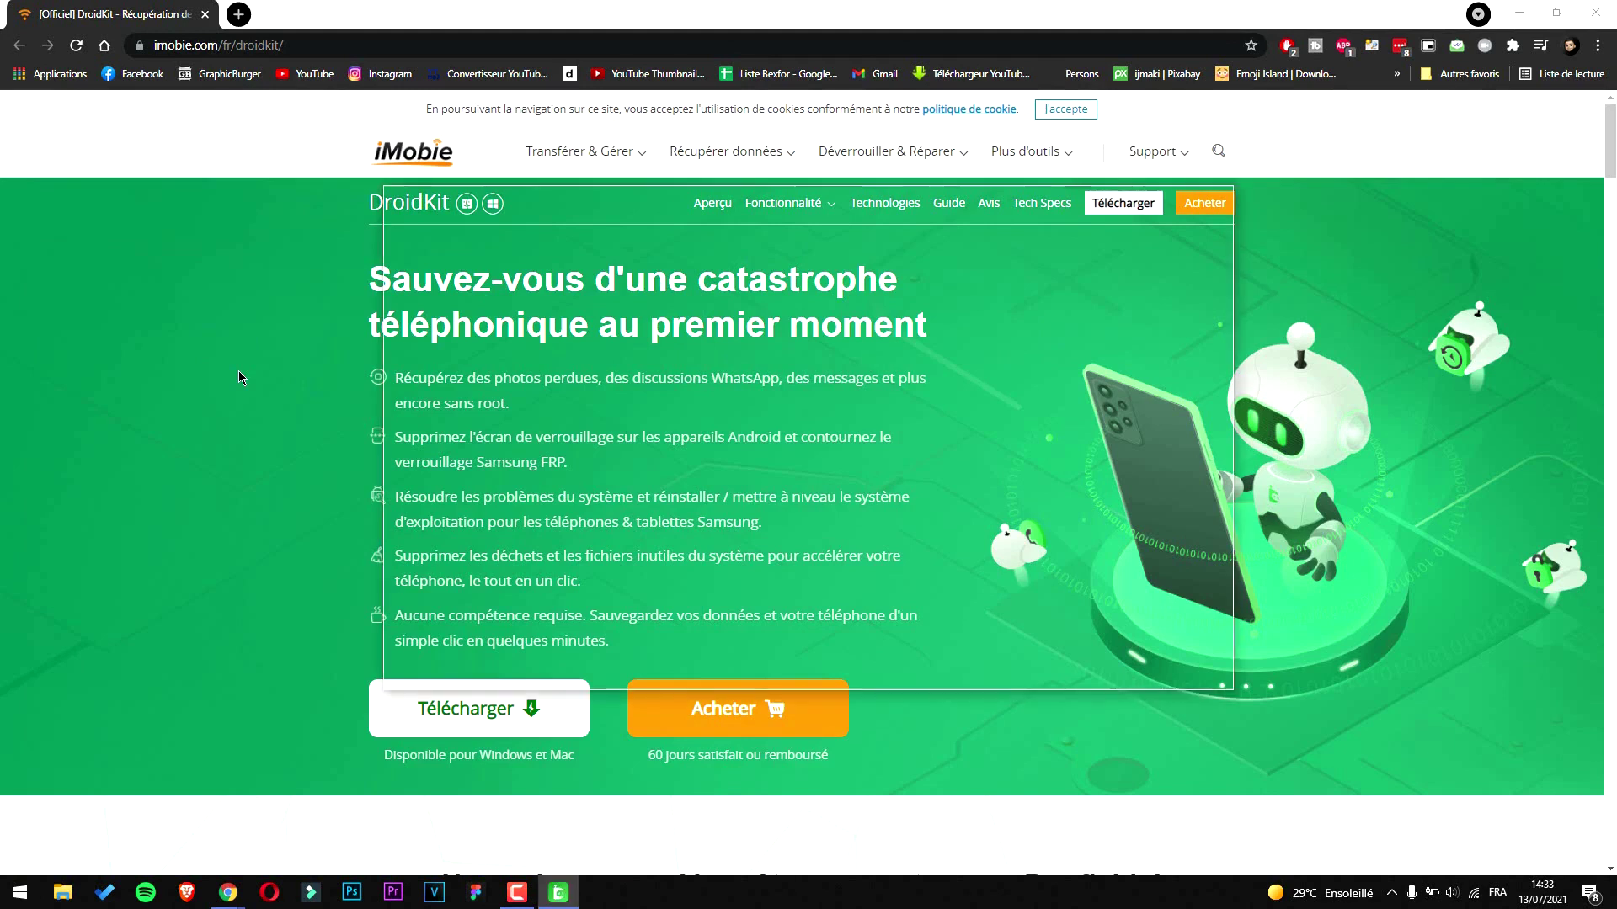
click(1525, 14)
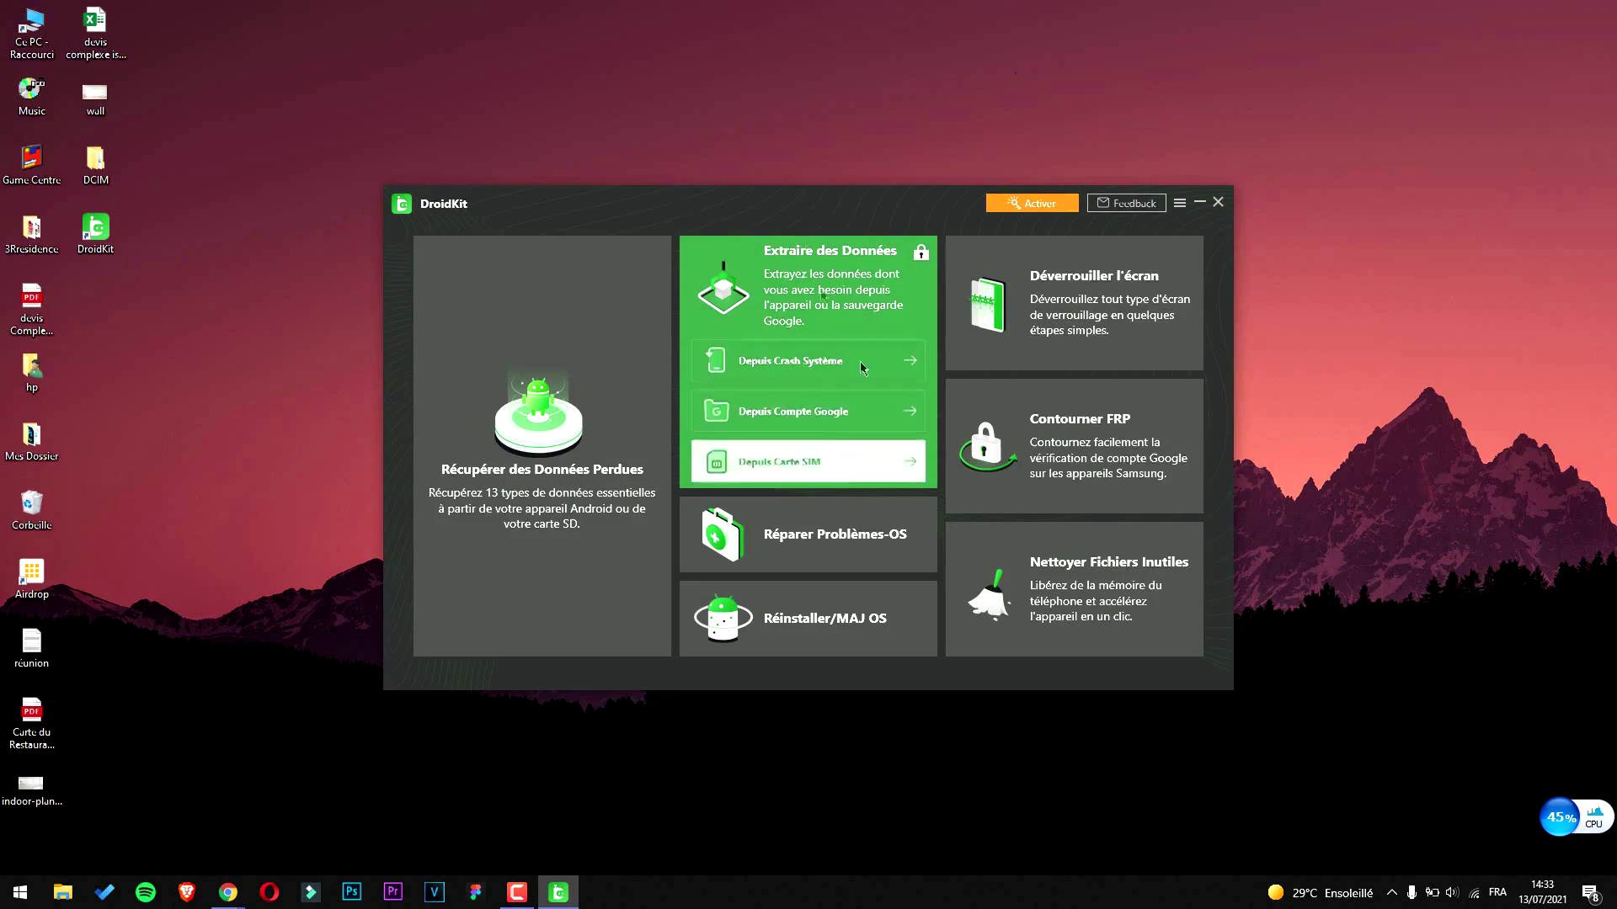
Step: Open WhatsApp recovery under Récupérer des Données Perdues and switch to Récupération Rapide
mouse_move(674, 539)
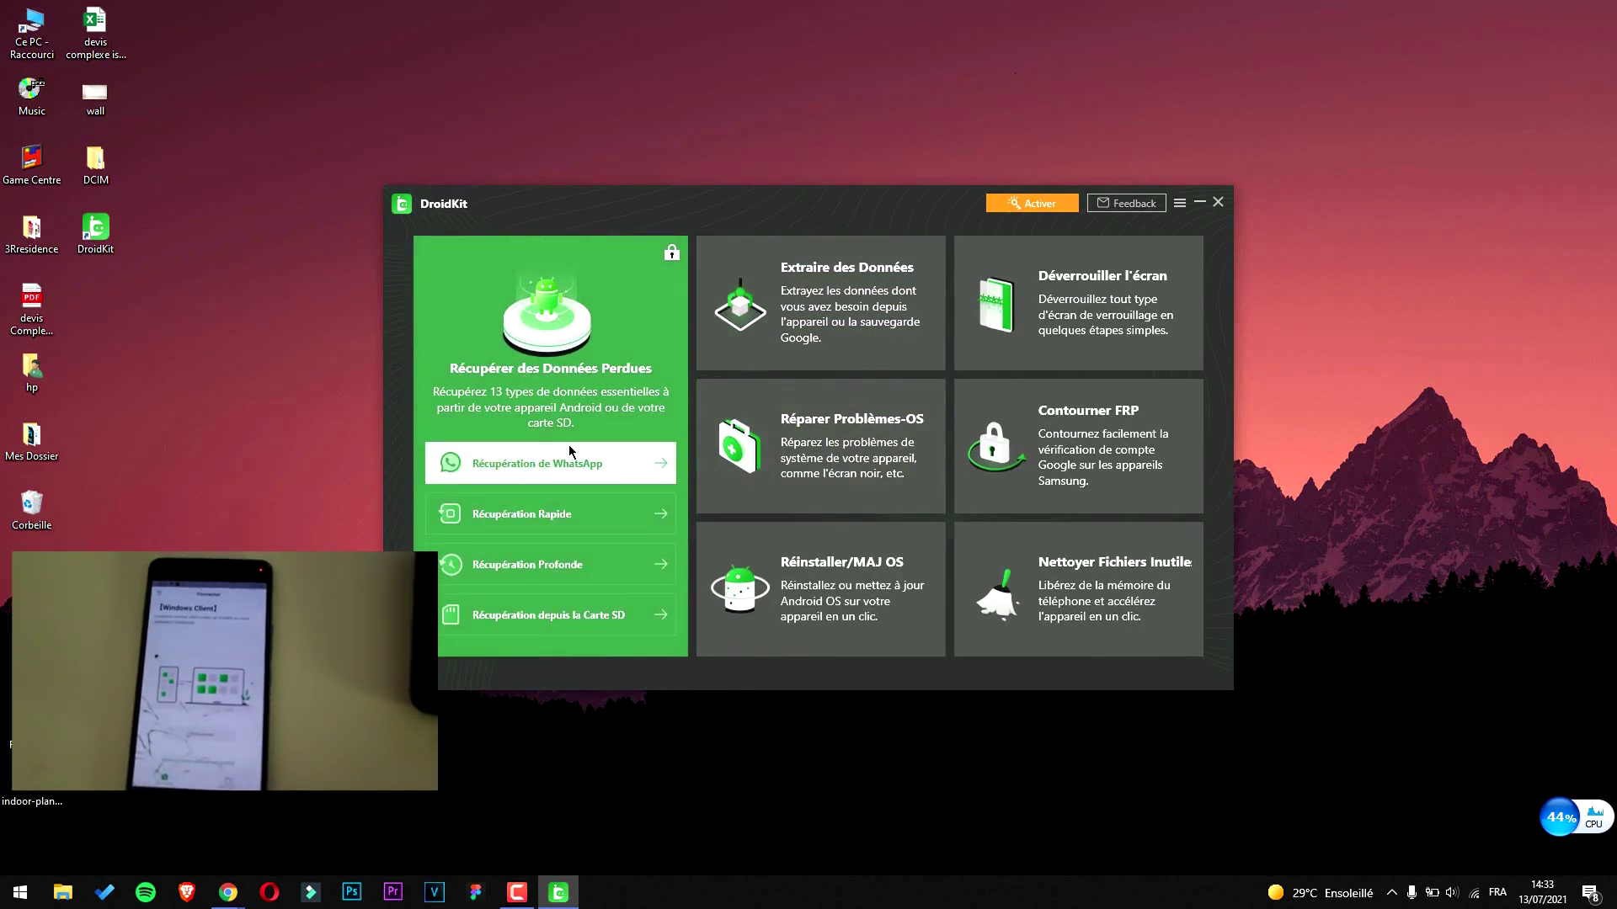
click(615, 465)
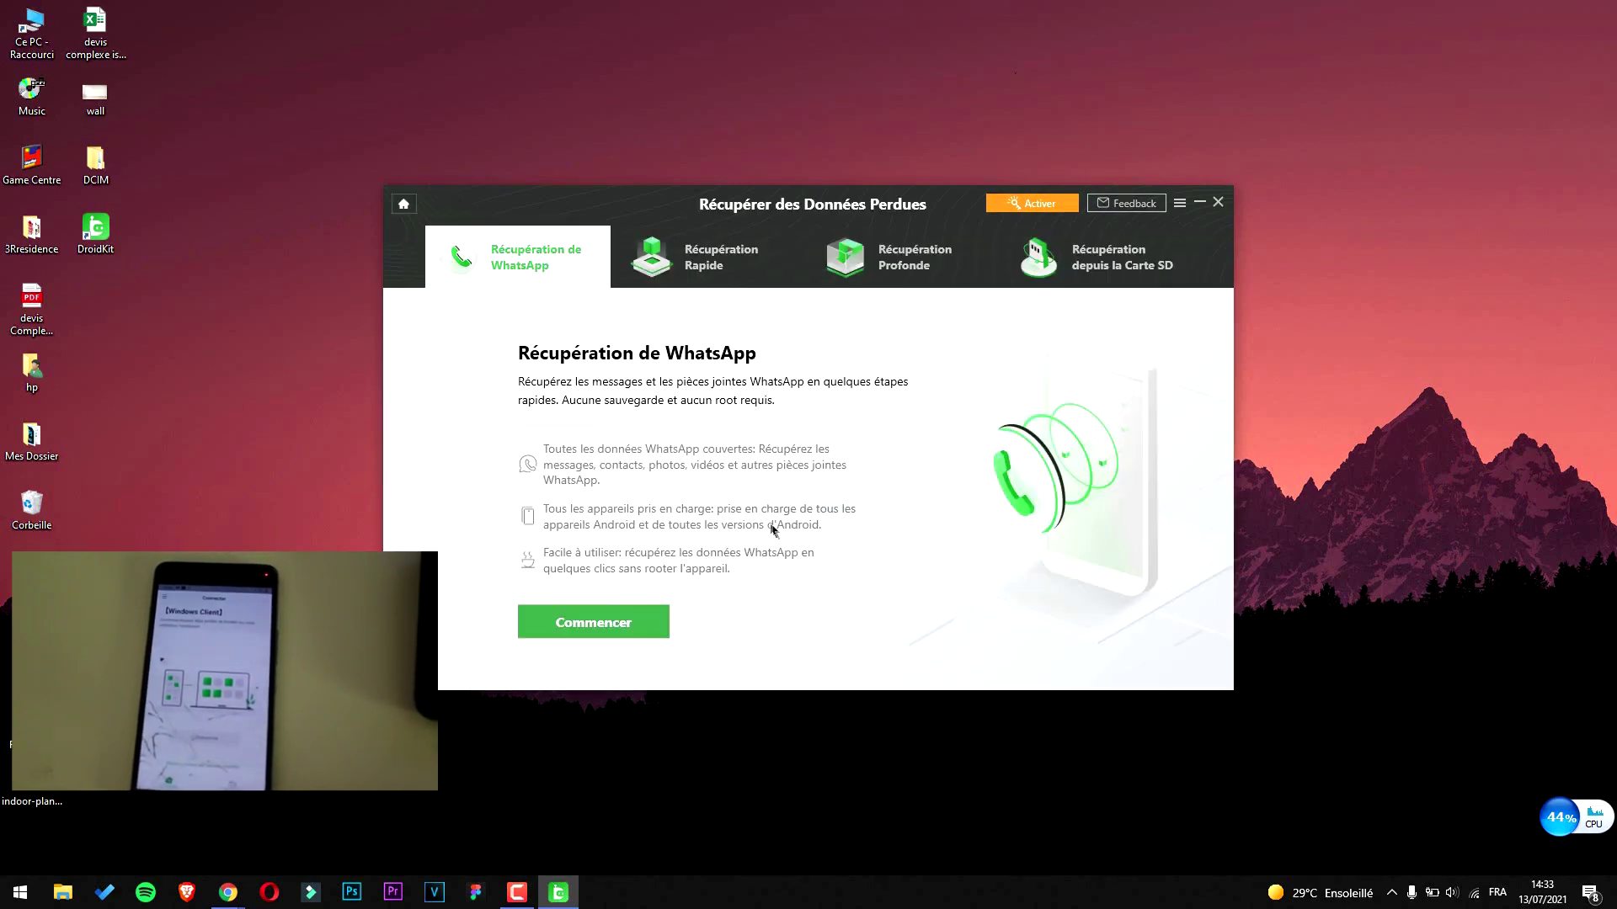
click(671, 269)
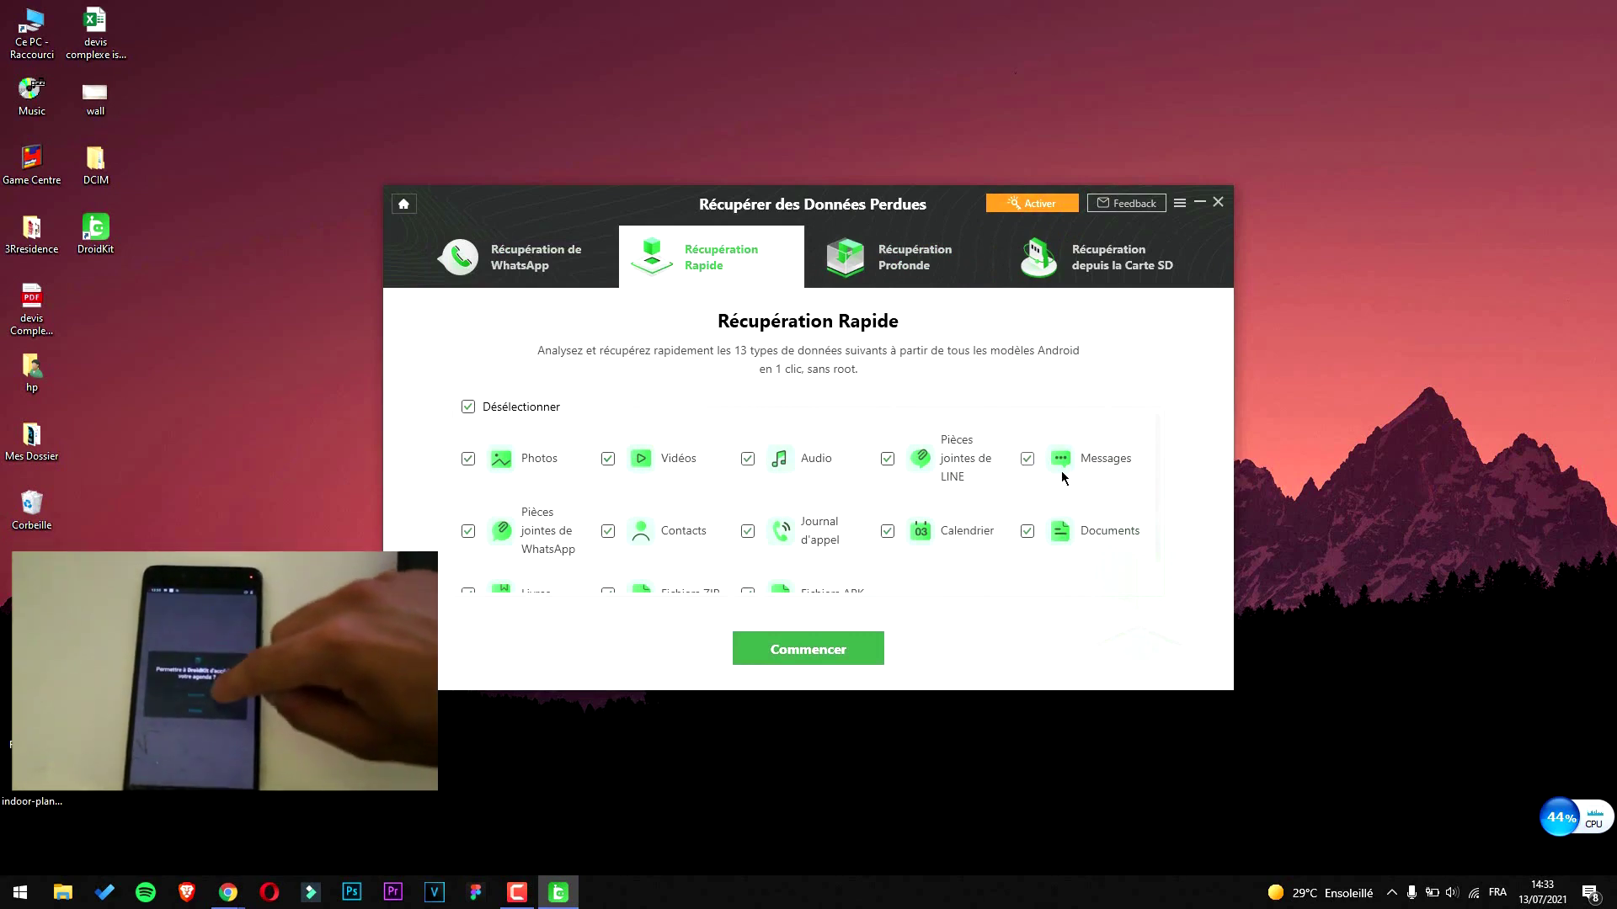
scroll(1062, 473, down, 1)
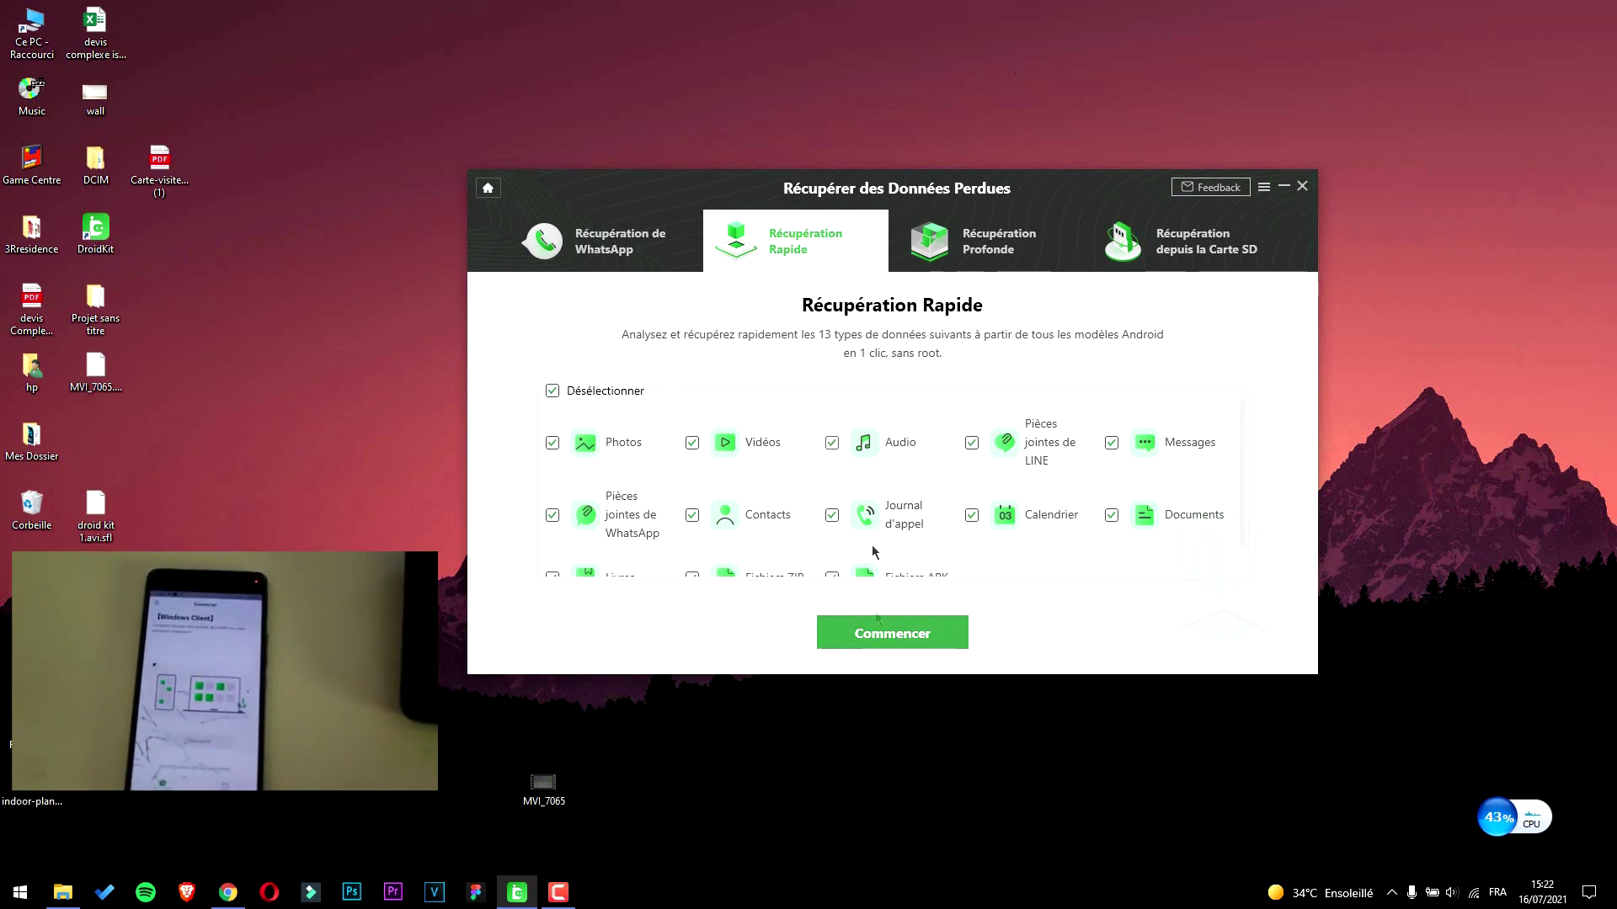
Step: Start a quick recovery scan of the connected OnePlus X for all data types and acknowledge the authorization request
click(879, 627)
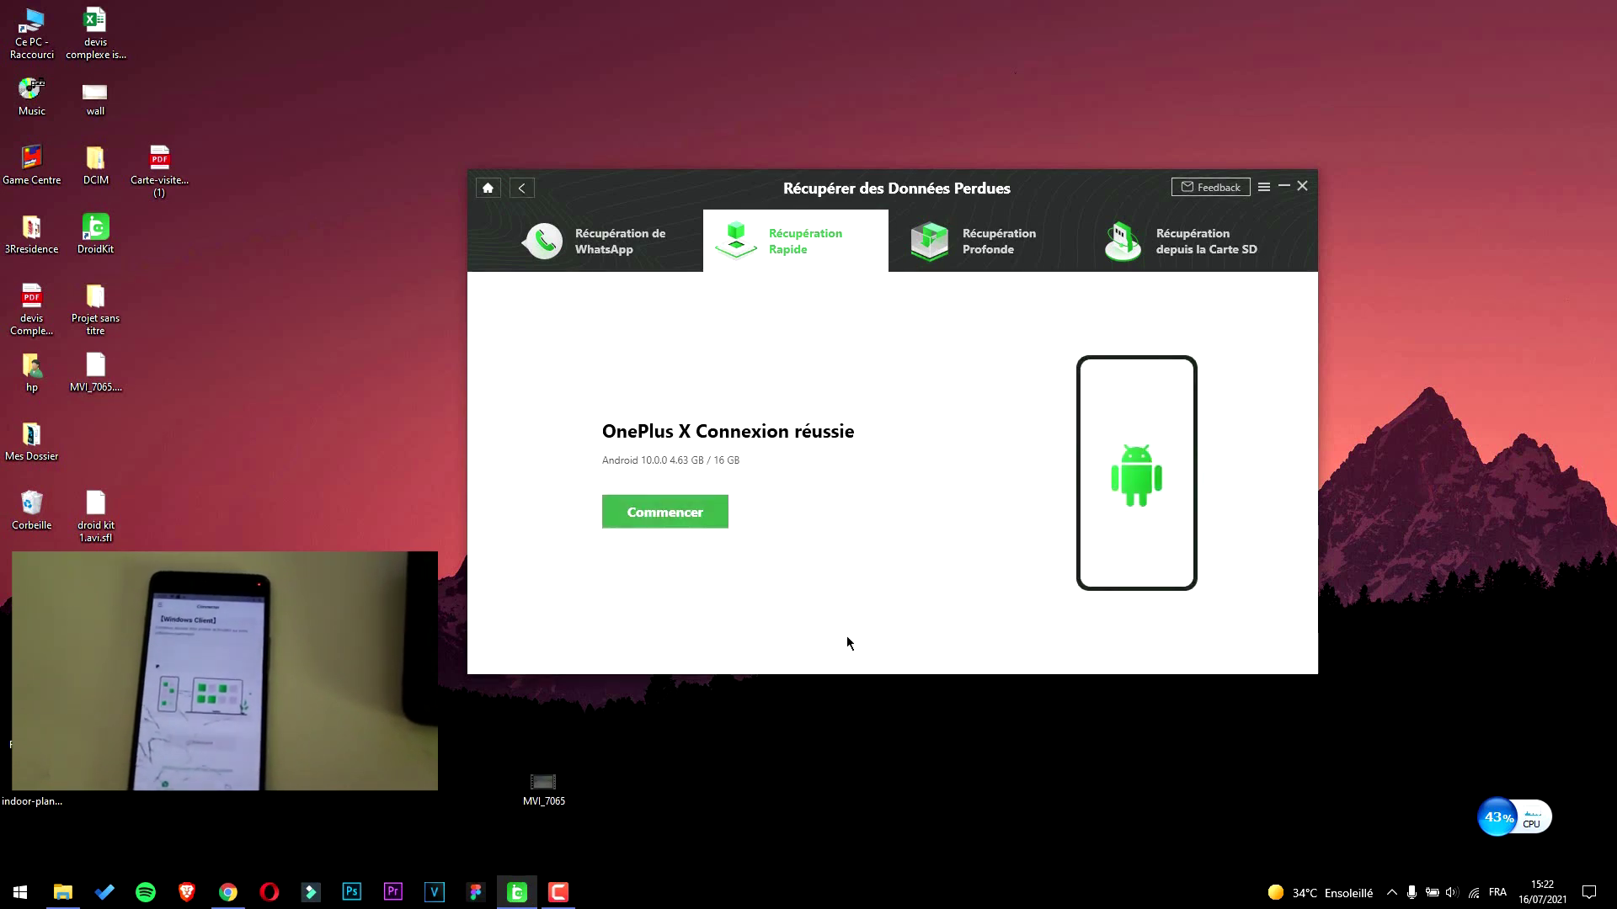
click(660, 524)
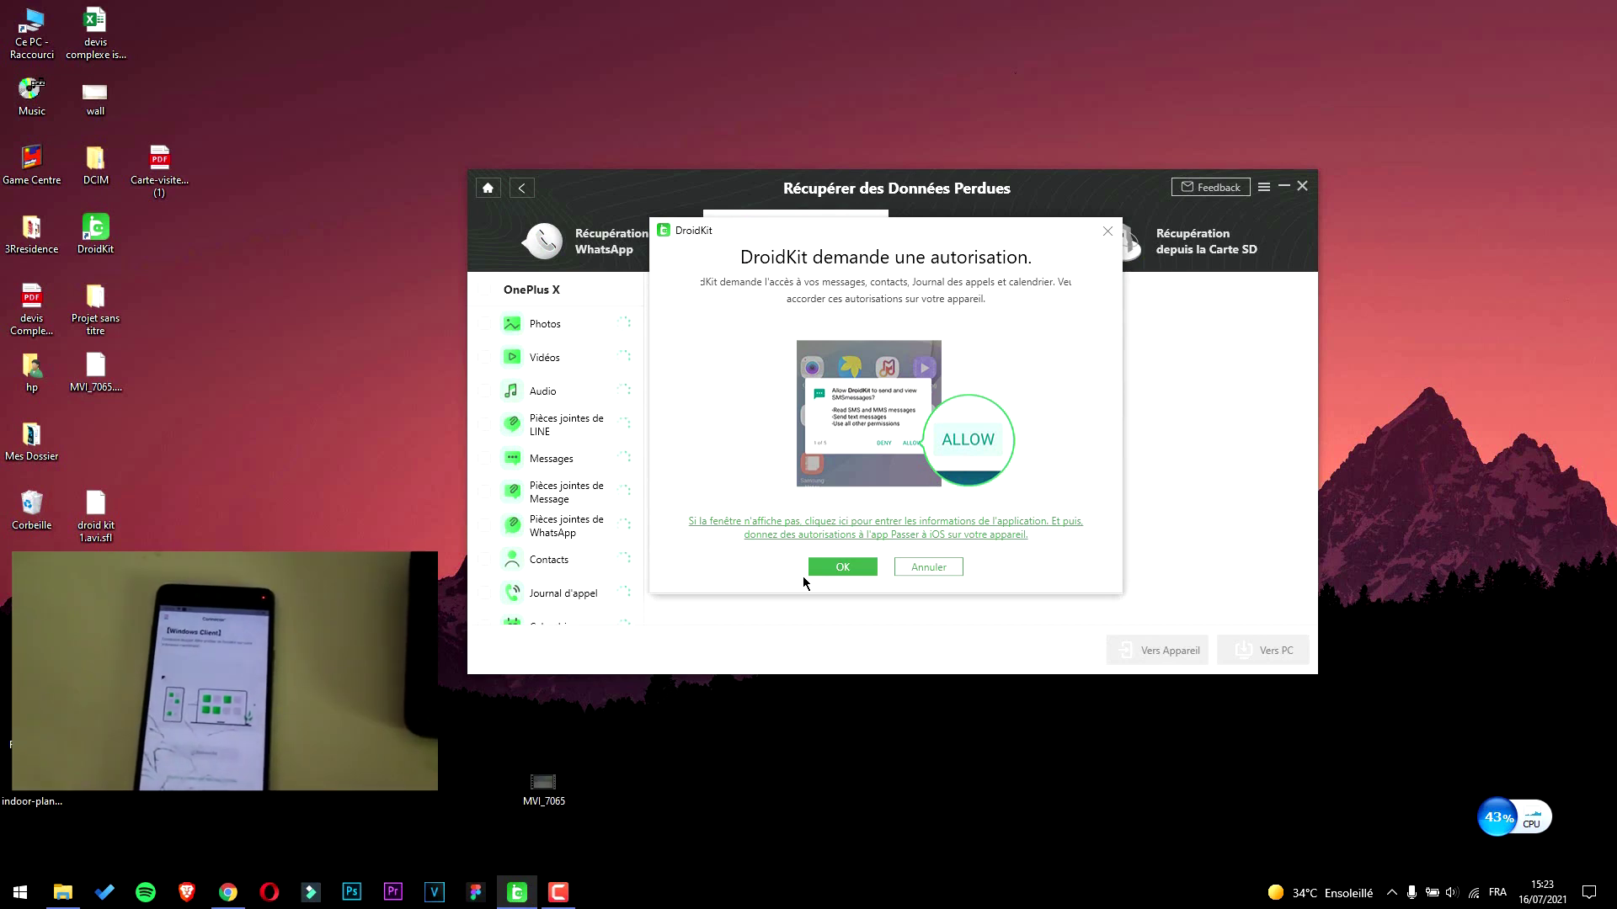
click(861, 567)
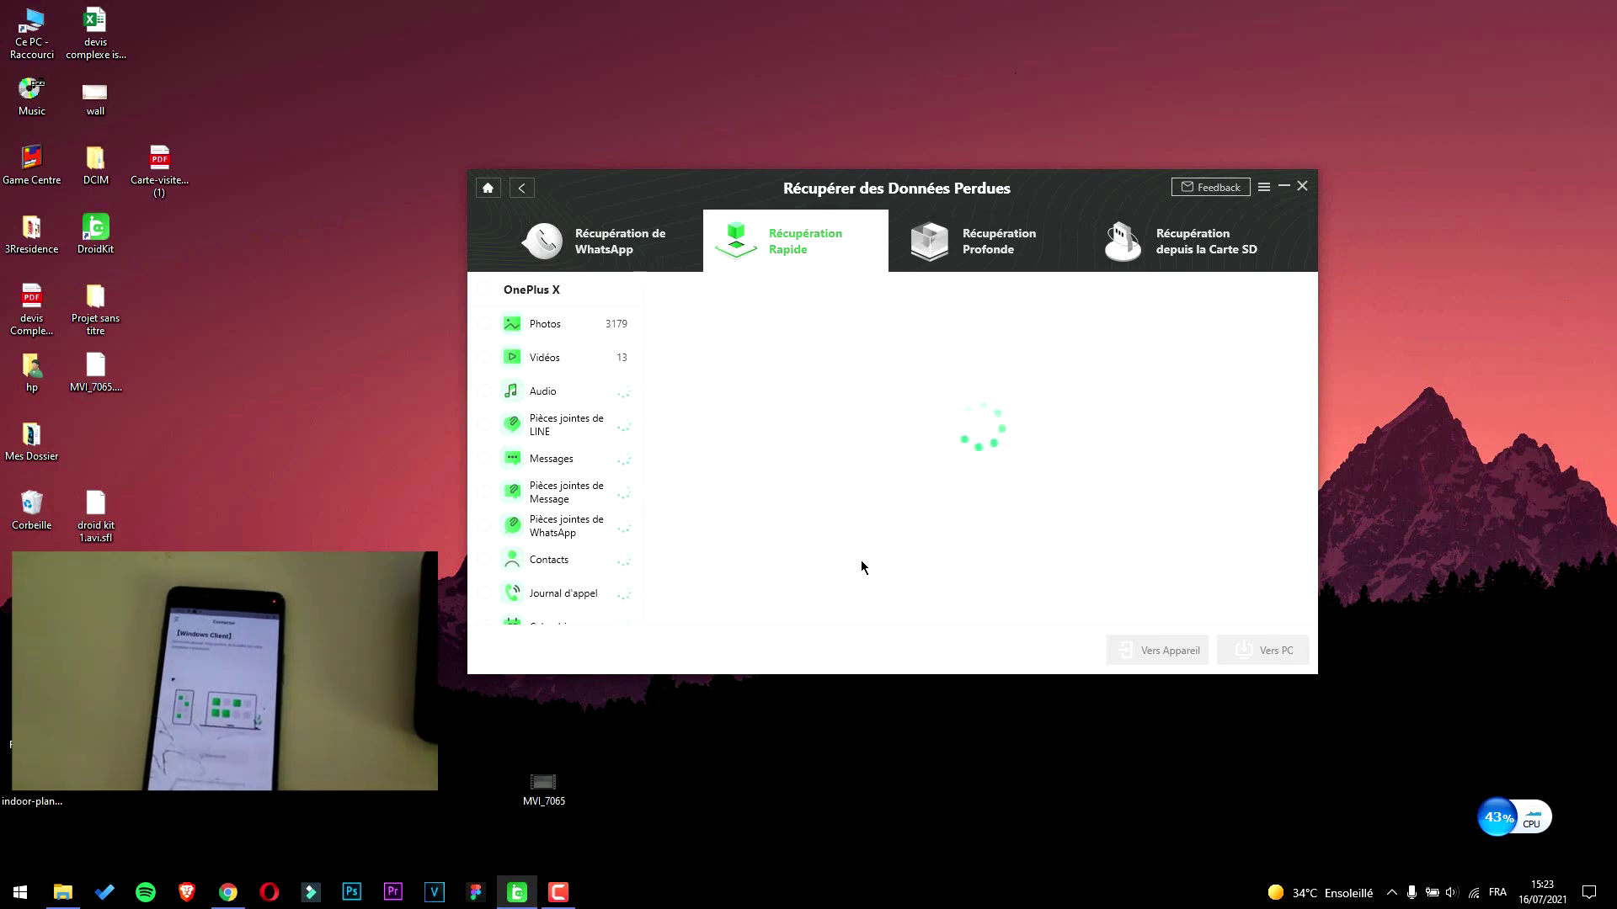
Step: Export the deleted True Racing photo to the PC's Documents folder, setting the call log export format to .pdf
click(569, 328)
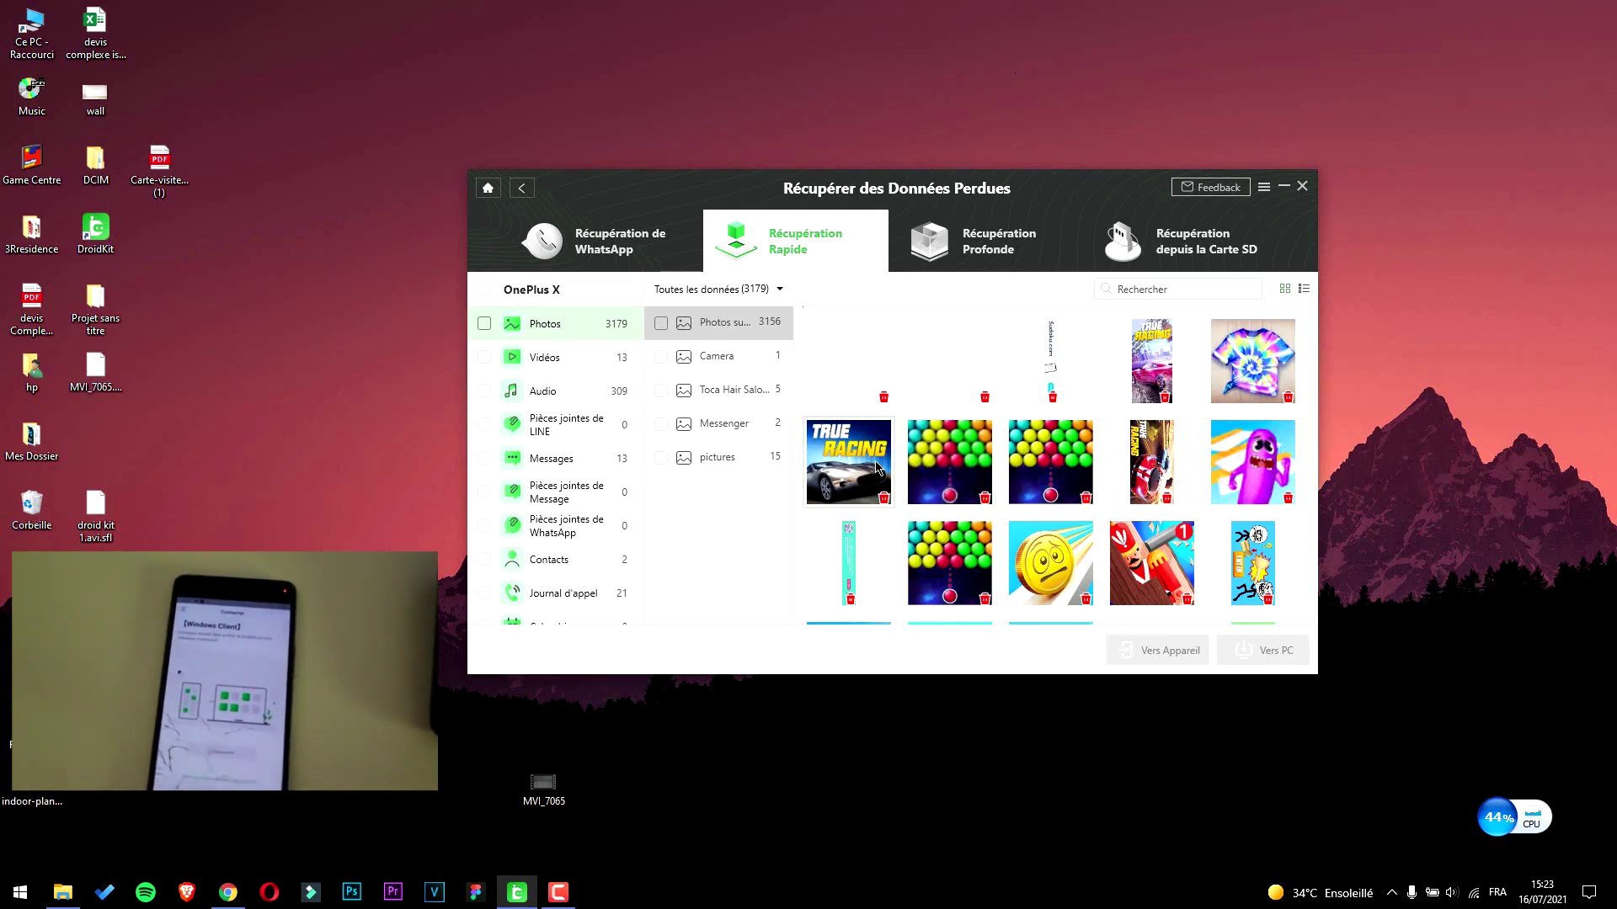
click(877, 469)
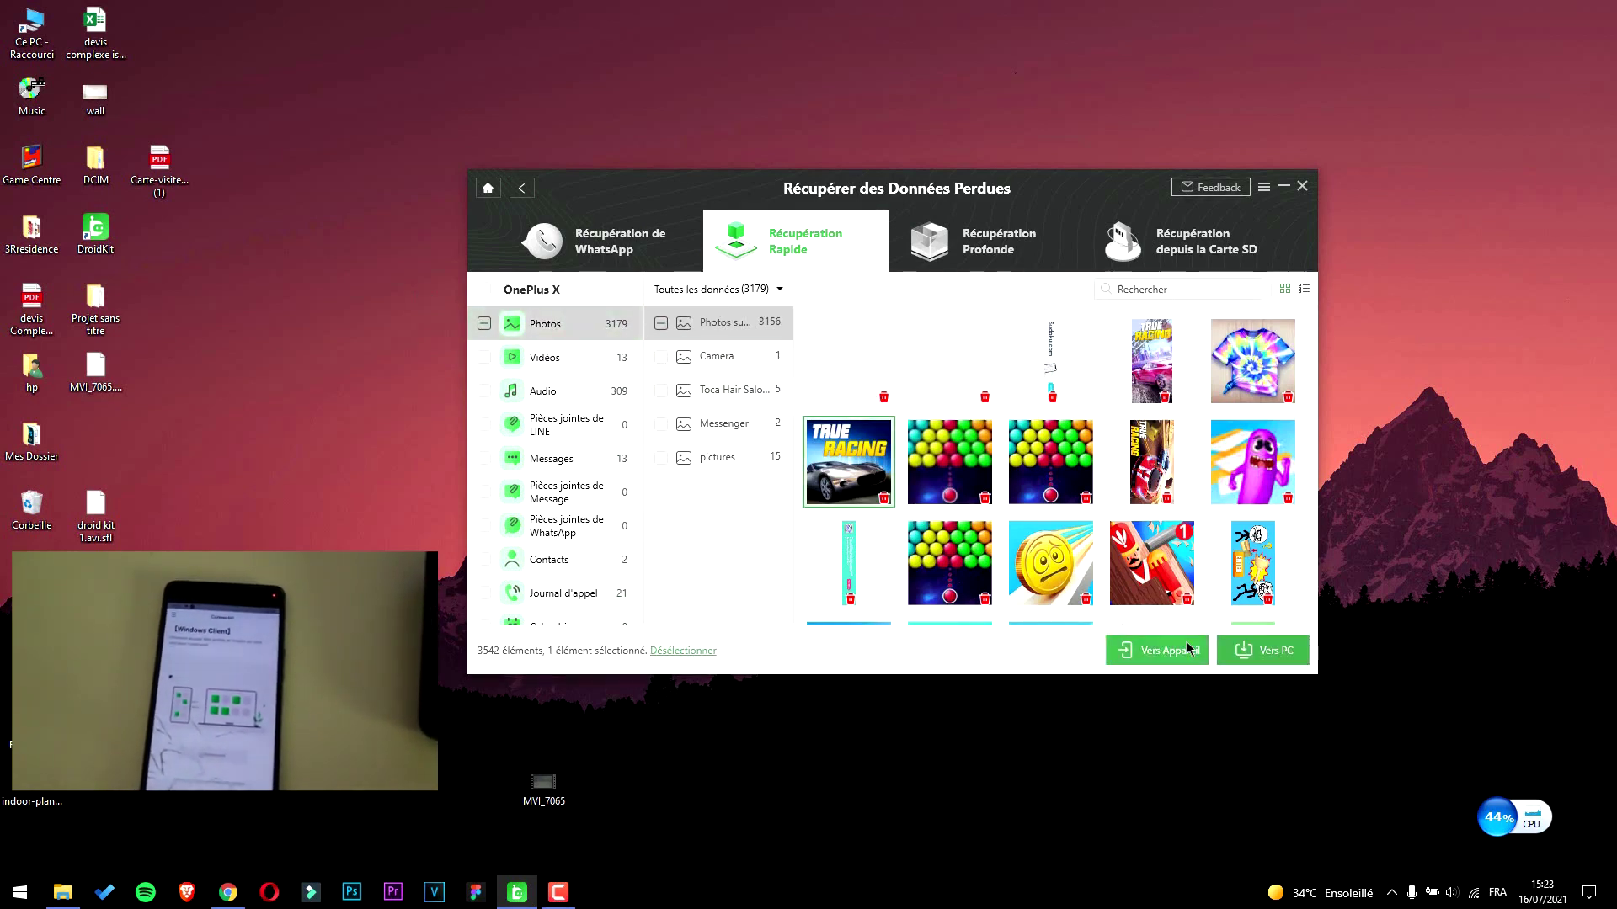
click(1277, 654)
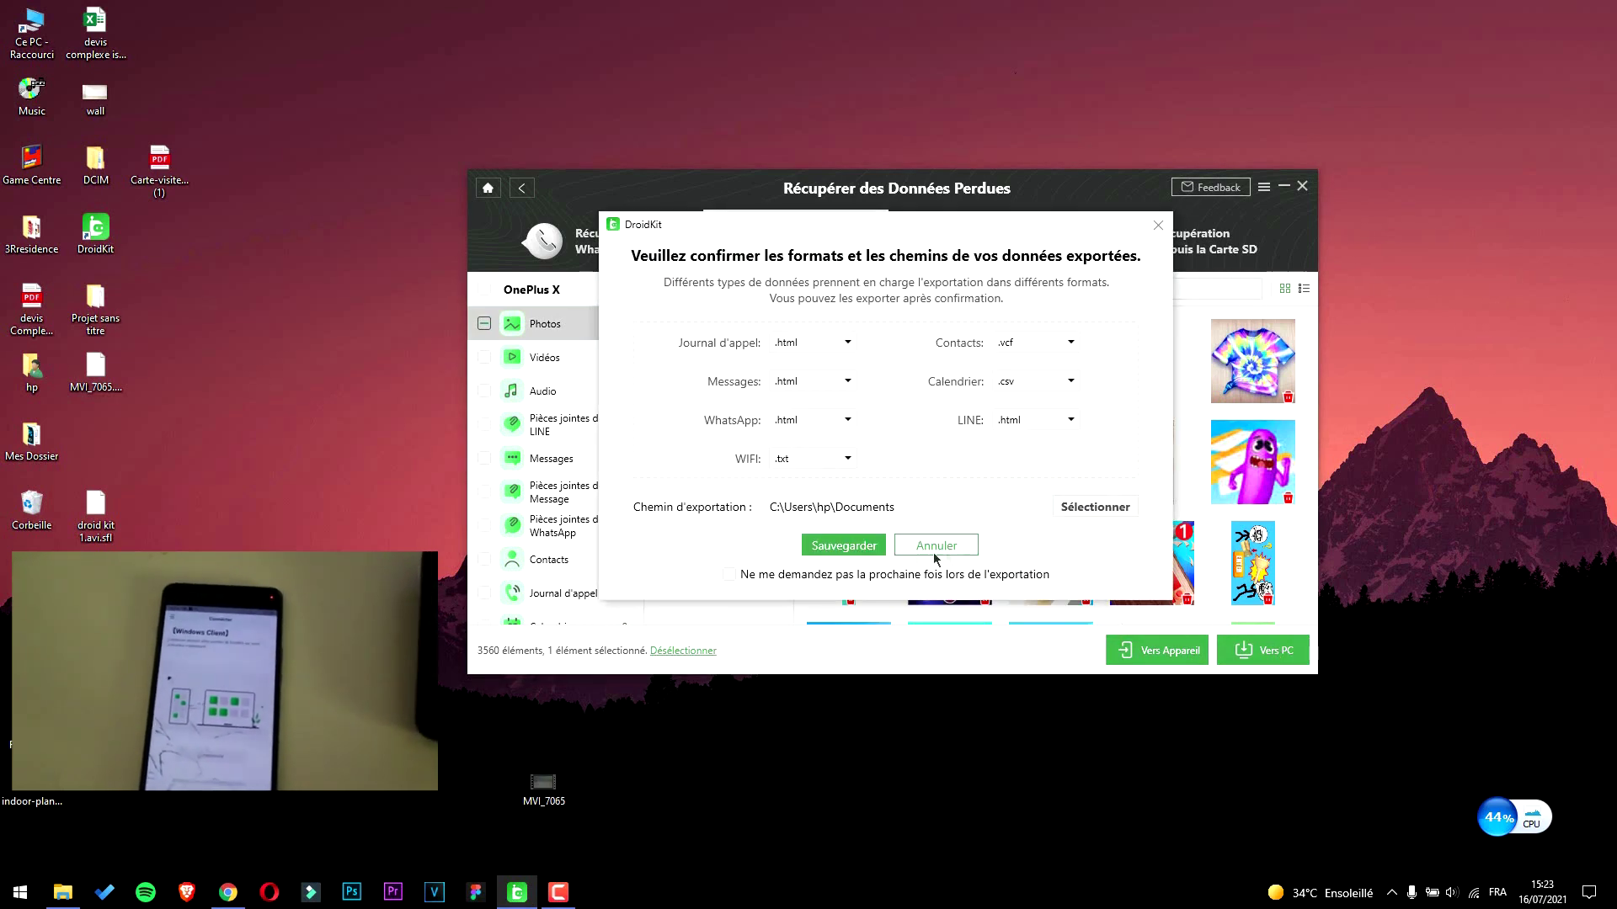
click(834, 342)
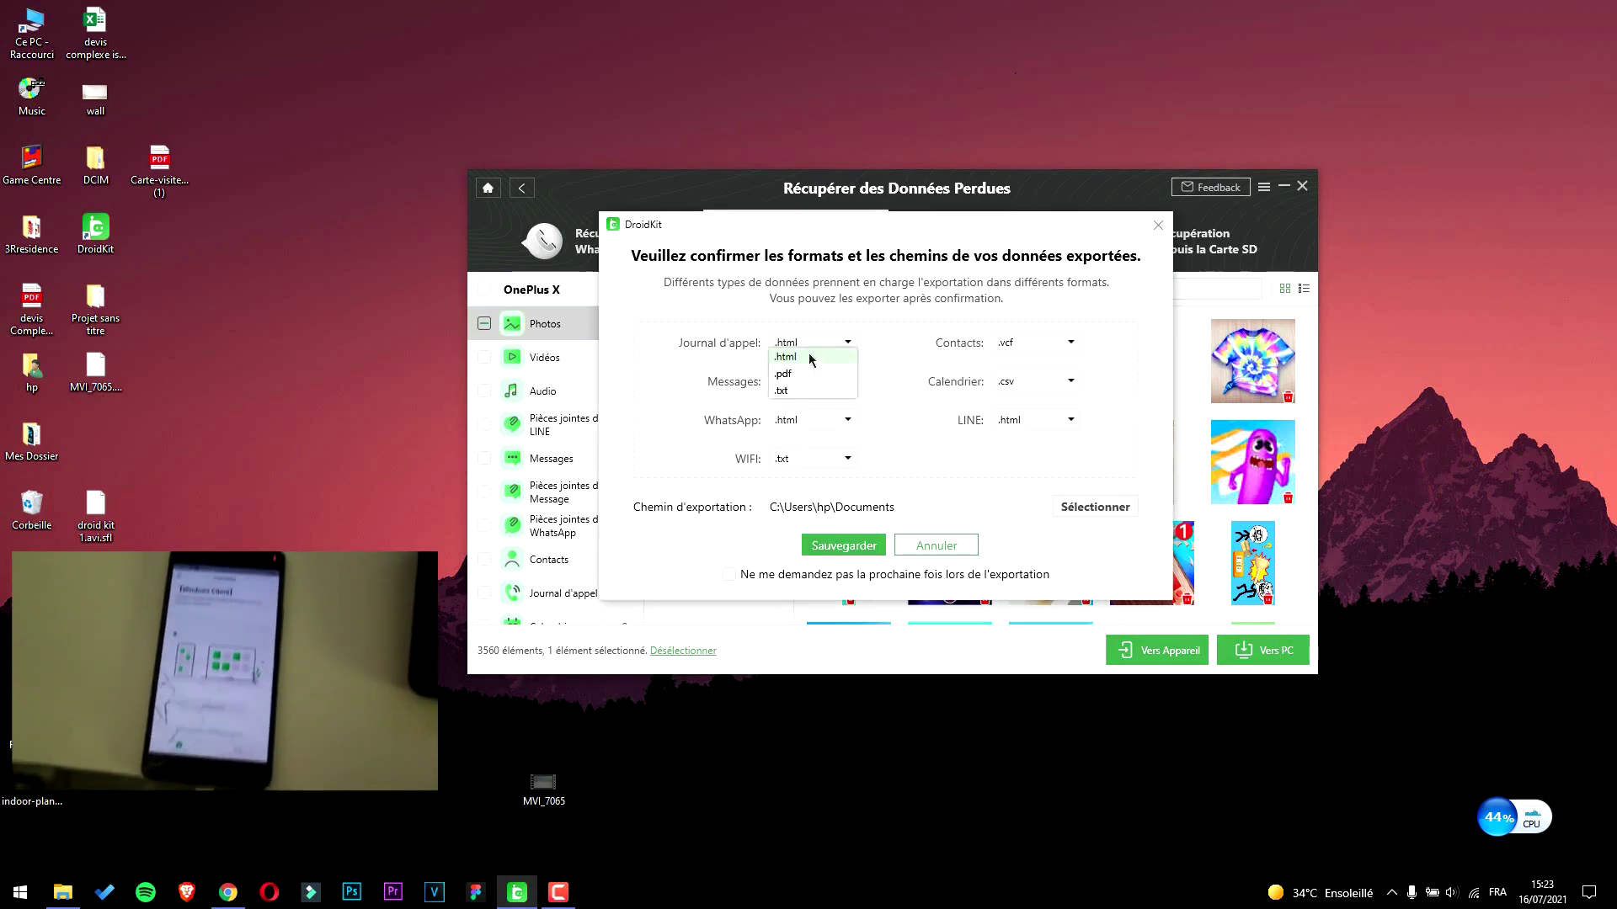
click(822, 375)
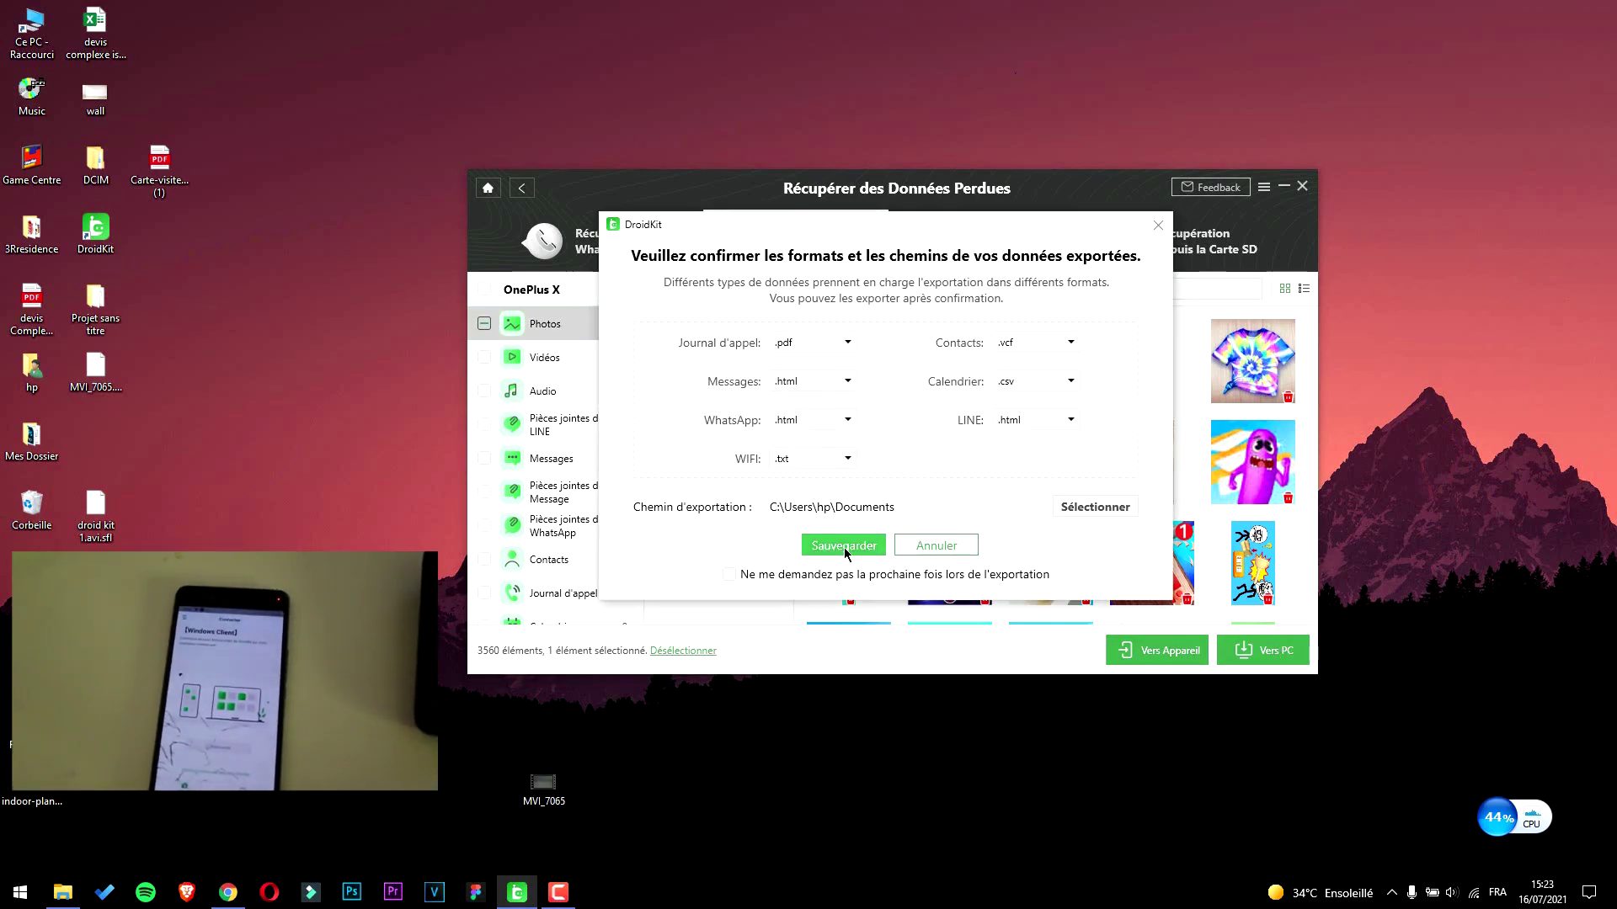
click(831, 549)
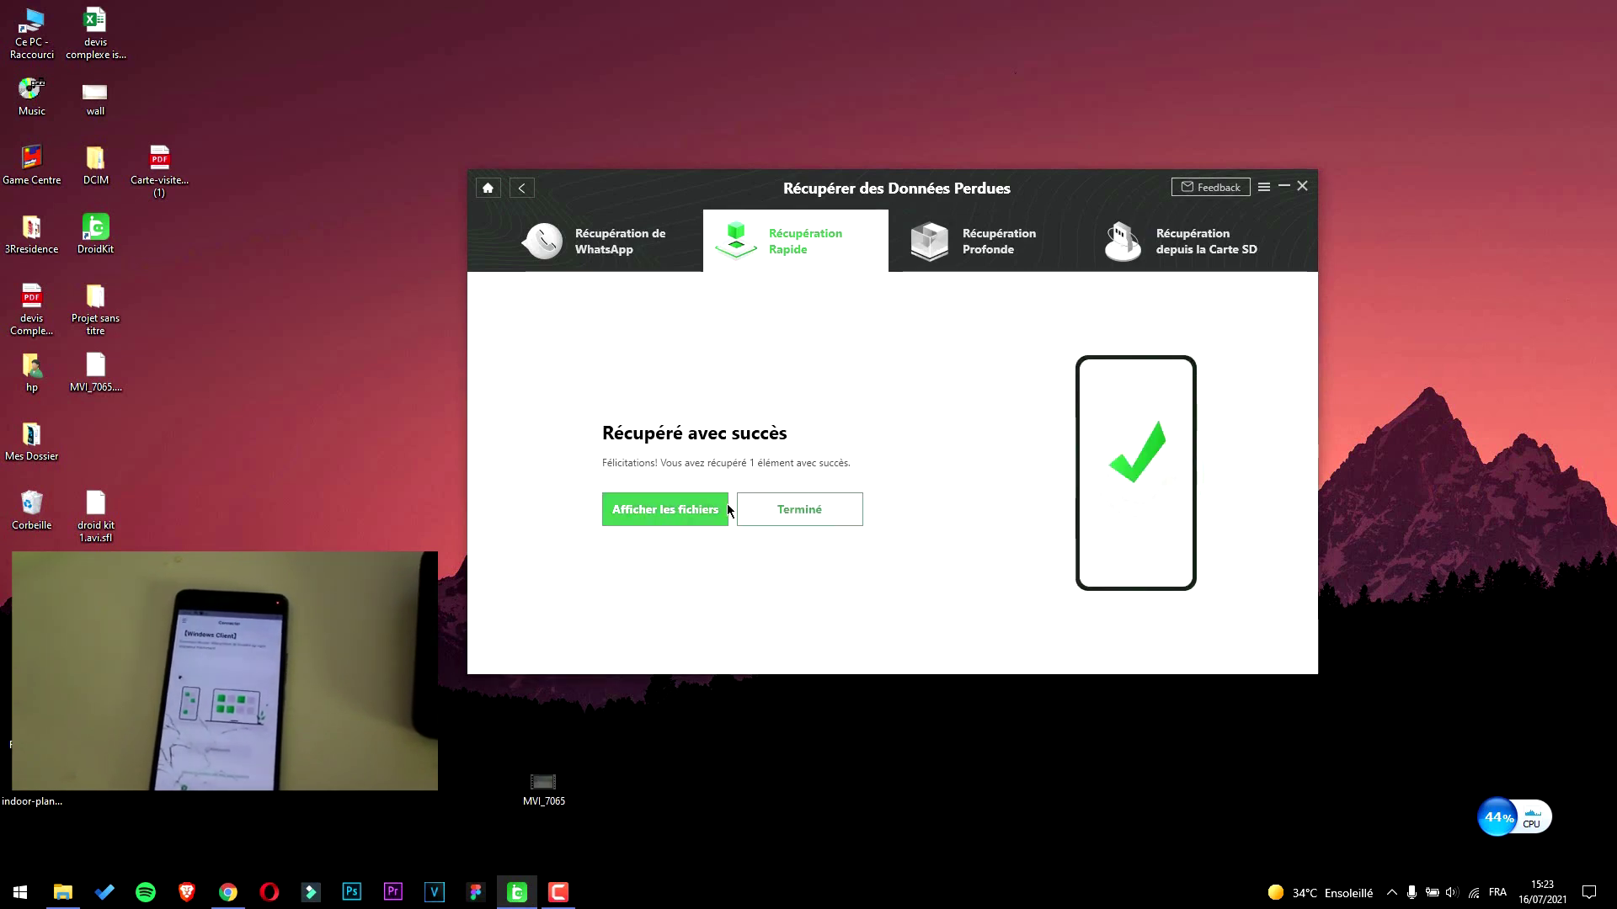
Step: Show the exported files, check the recovered image in the Photos supprimées folder, and minimize the folder window
click(701, 511)
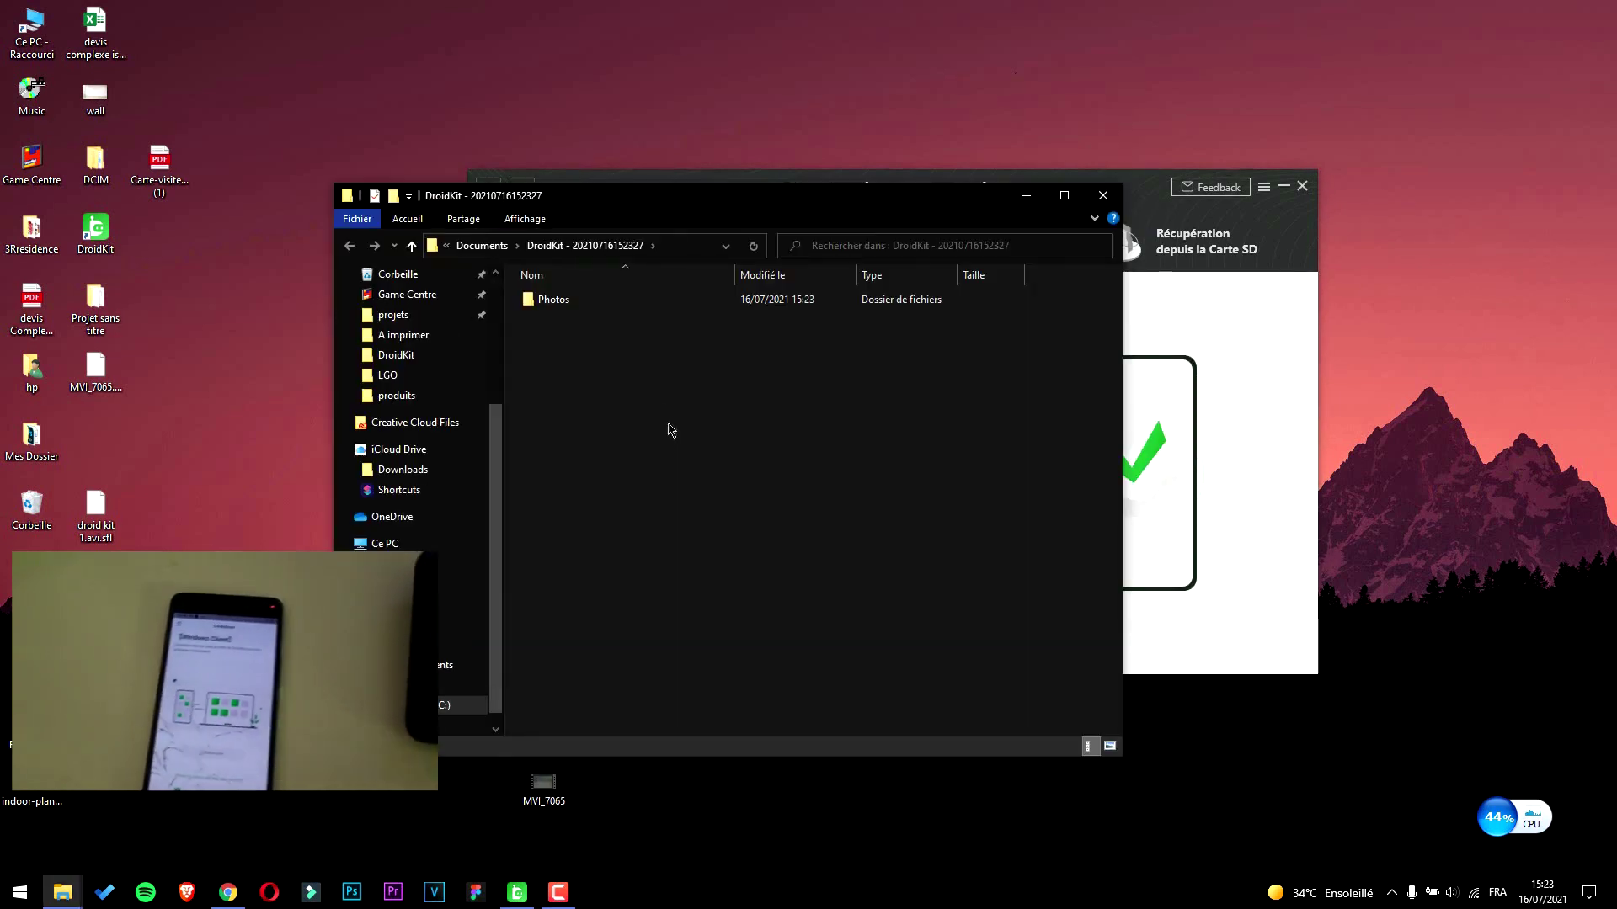
click(631, 301)
double_click(631, 301)
double_click(624, 303)
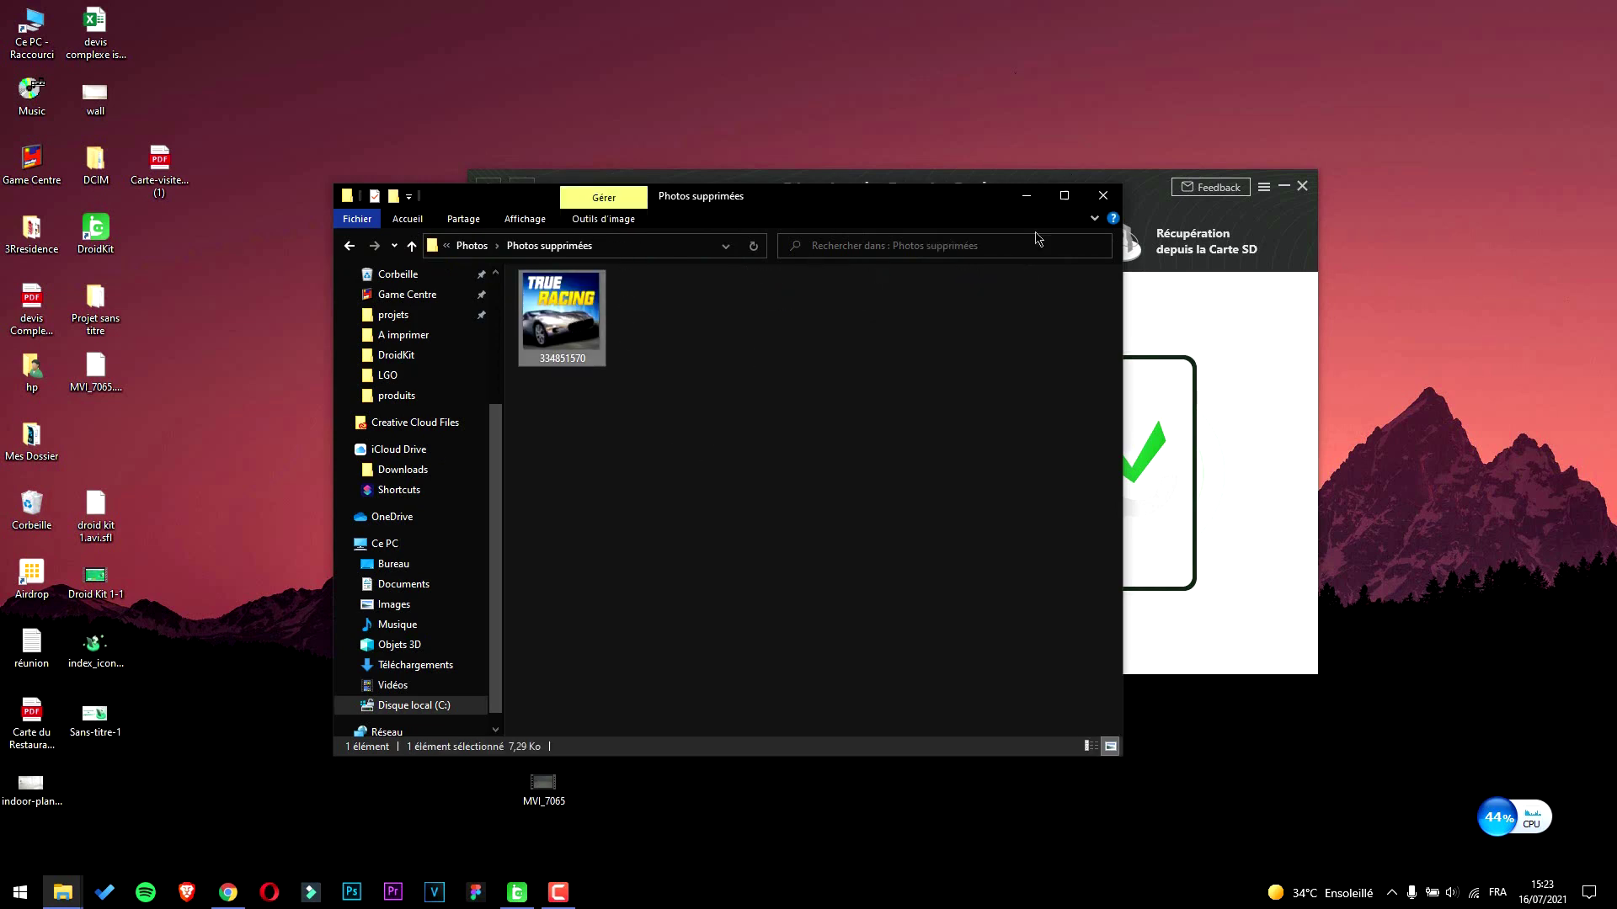
click(1027, 196)
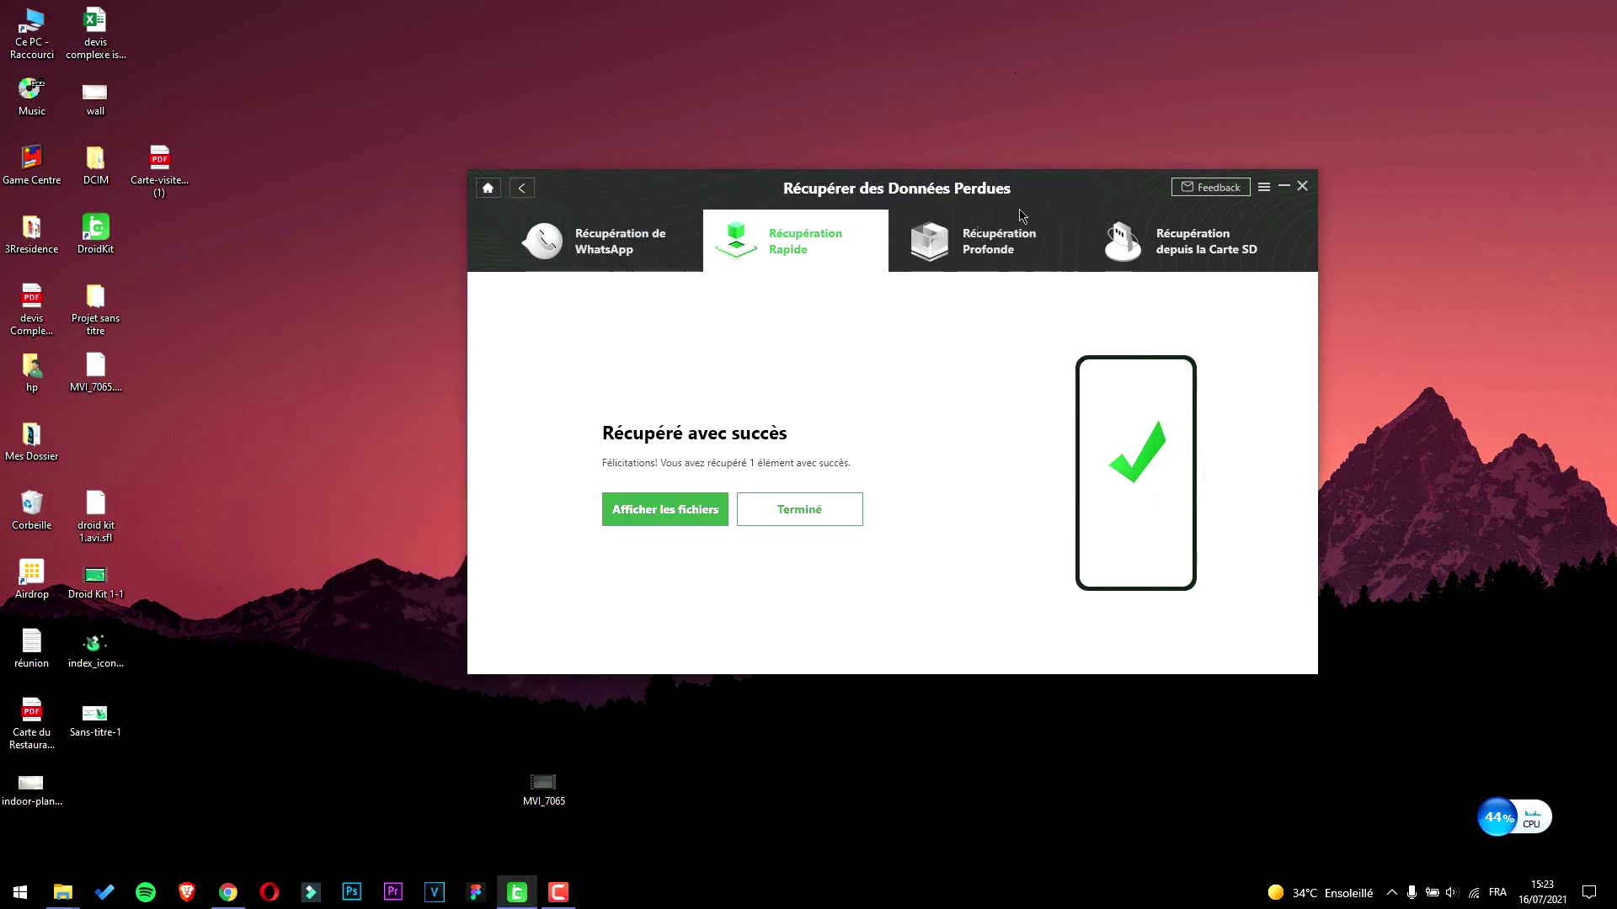
Step: Return to the OnePlus X scan results and review the list of recoverable data categories
click(526, 192)
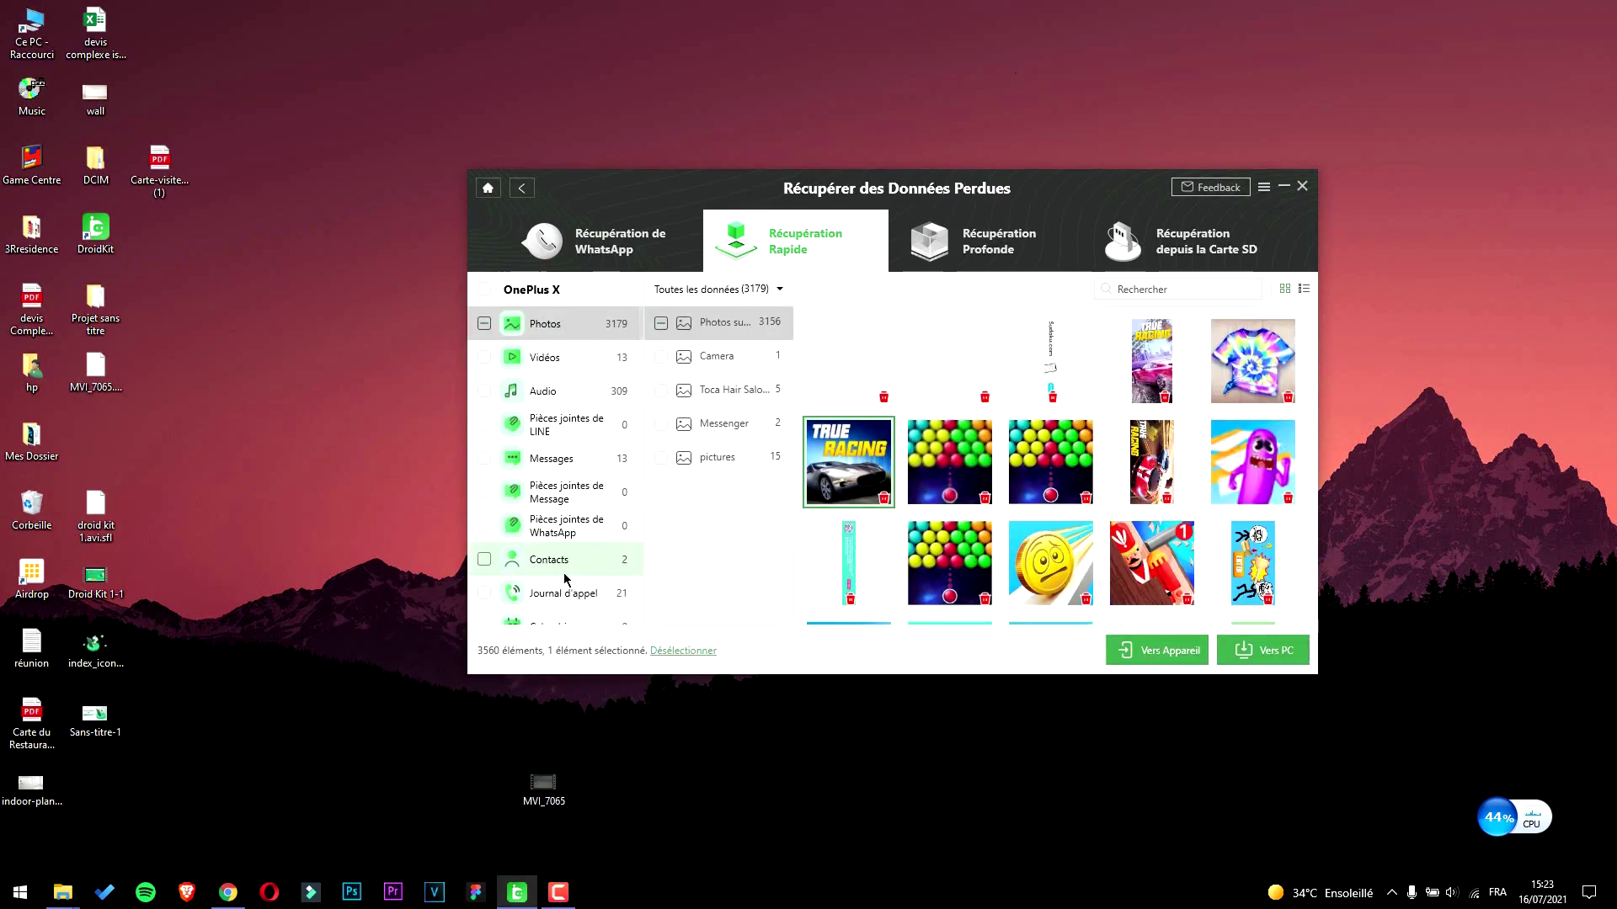
scroll(1082, 488, down, 5)
scroll(1069, 516, up, 5)
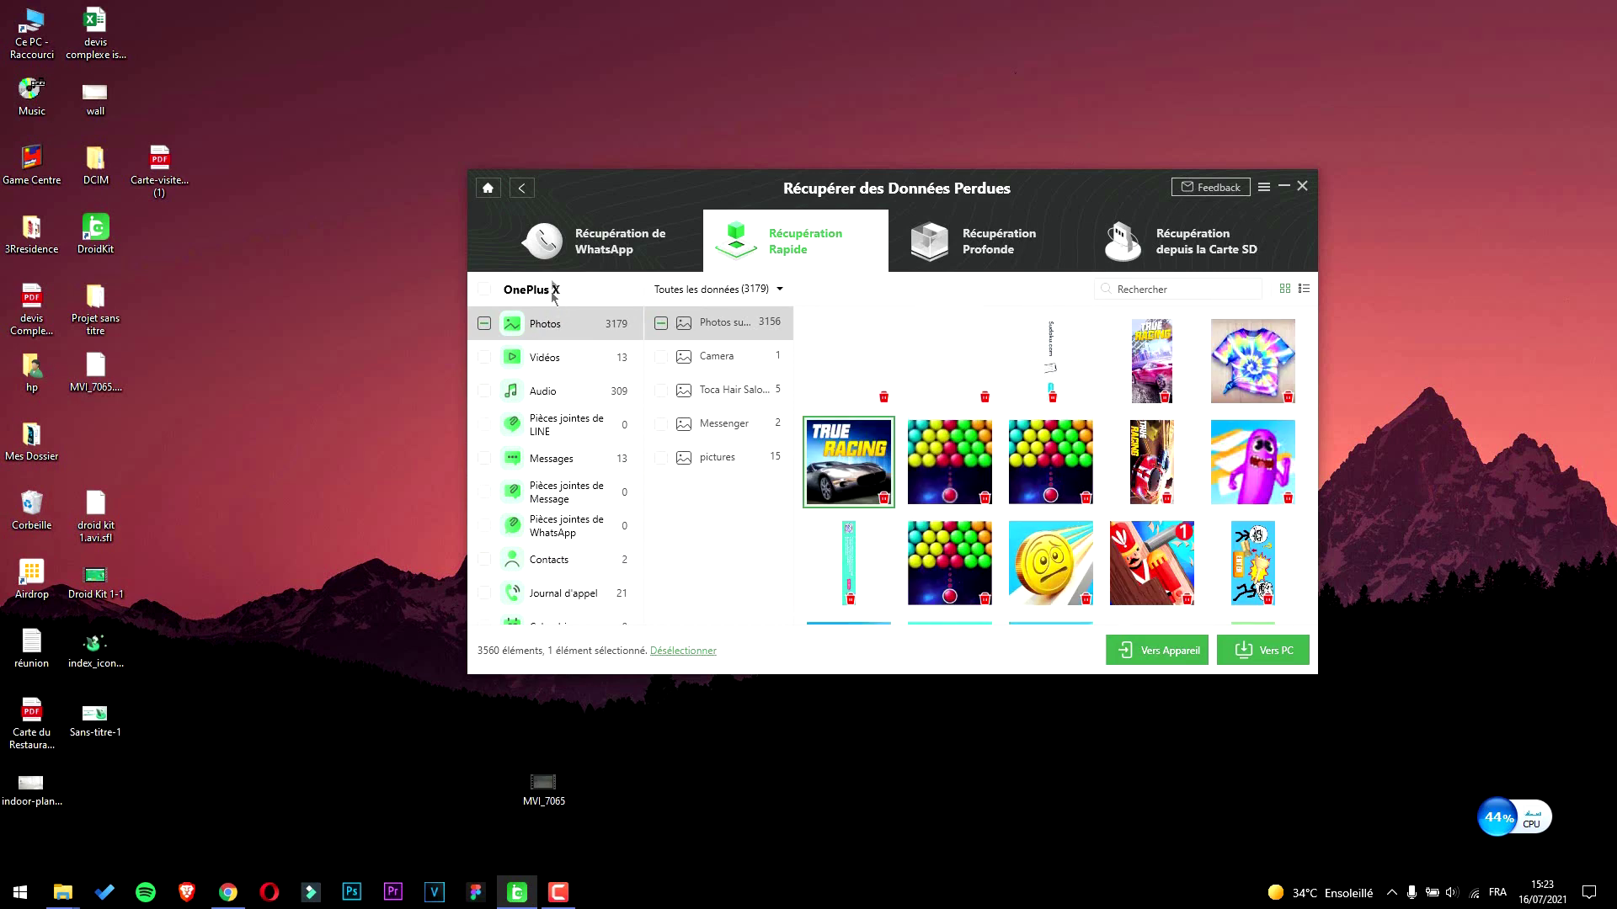
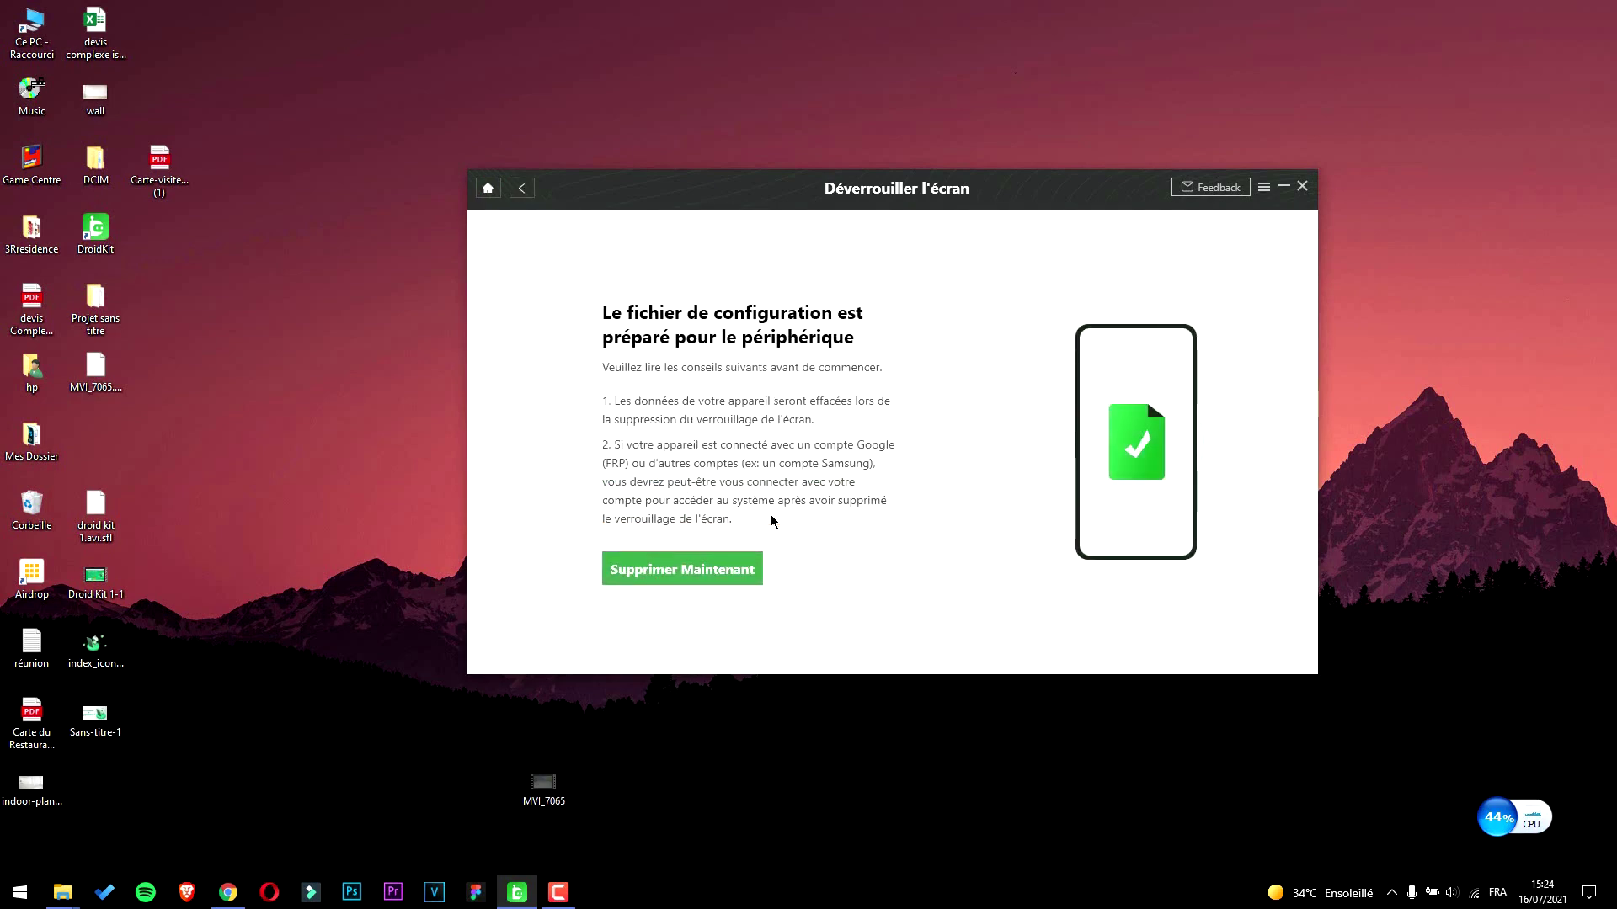
Step: Start removing the screen lock from the connected phone in Déverrouiller l'écran
click(747, 570)
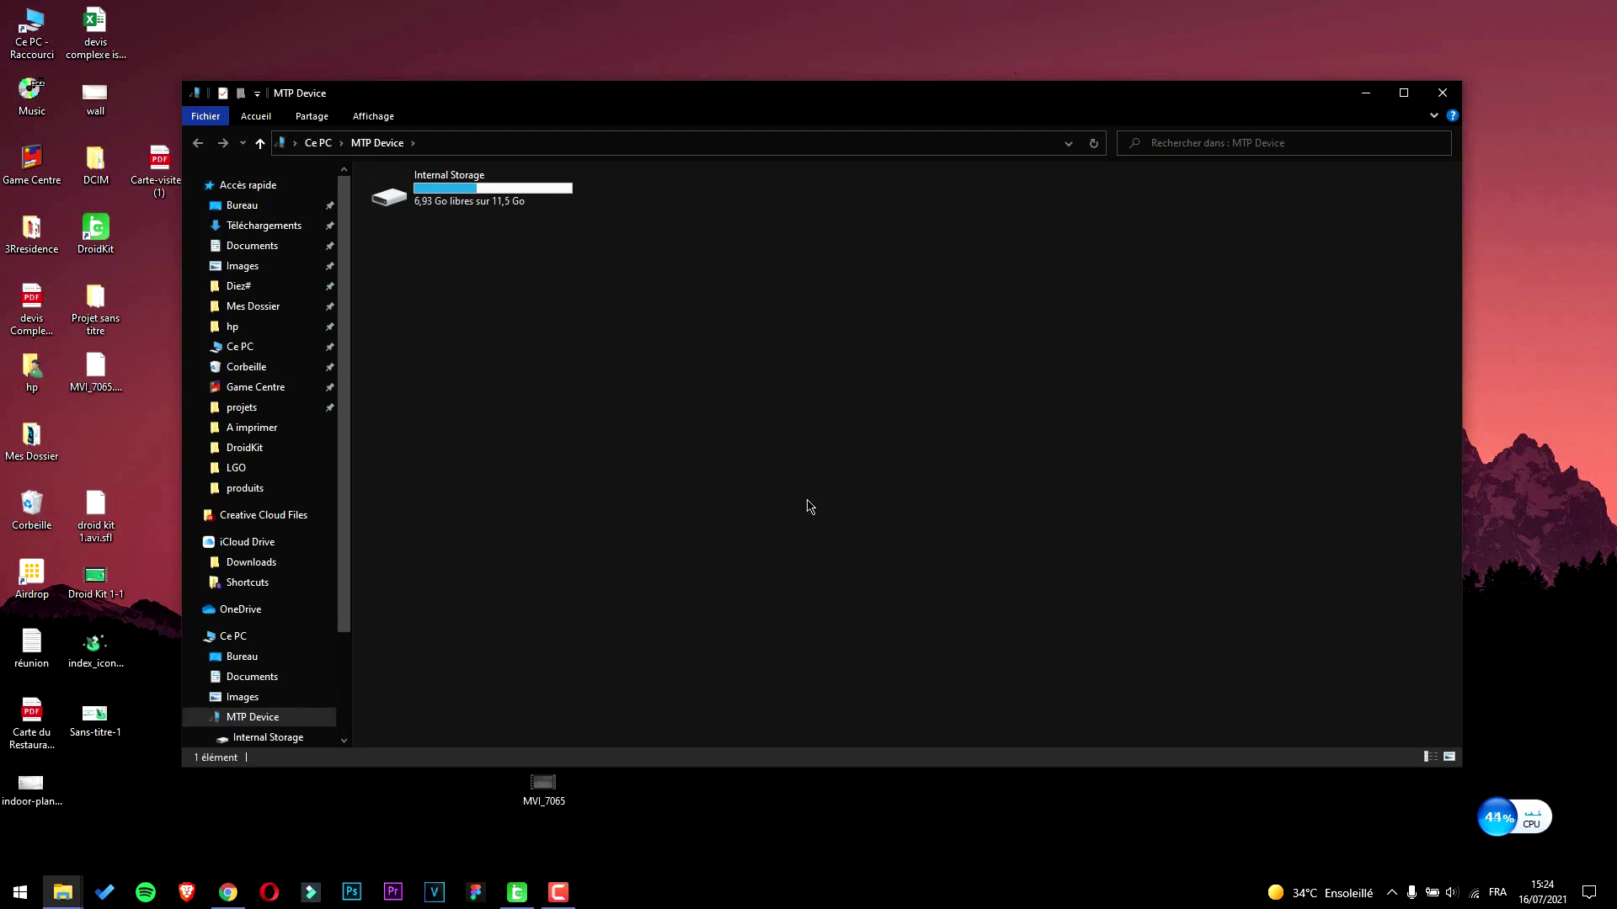
Step: Close the phone's MTP Device folder window and return from Déverrouiller l'écran to the home screen
click(1442, 94)
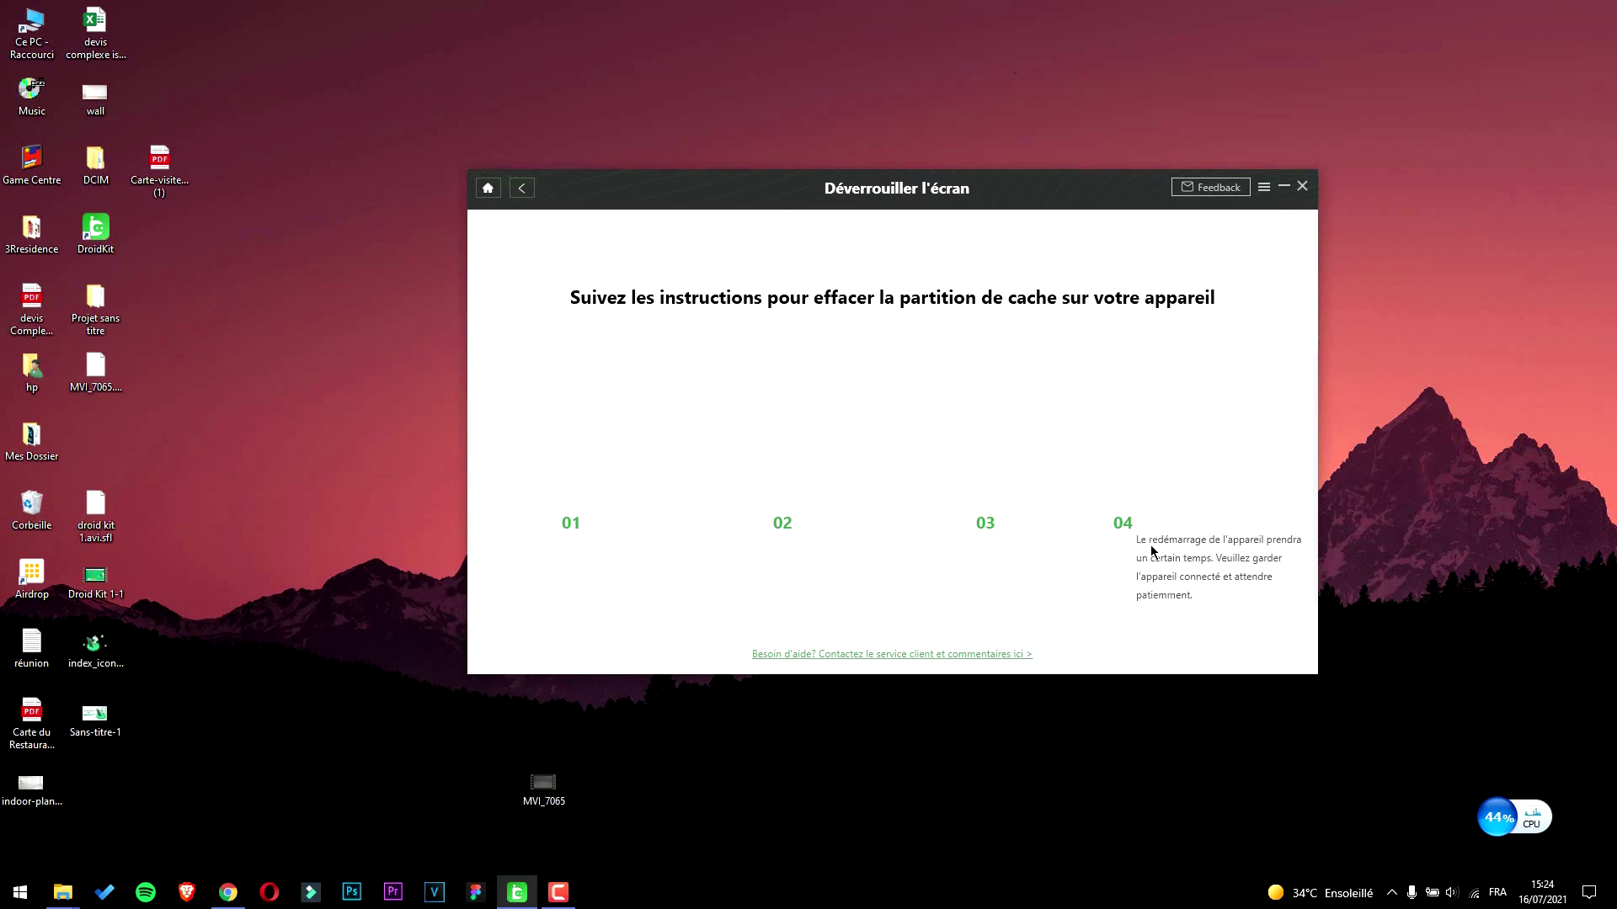
click(487, 188)
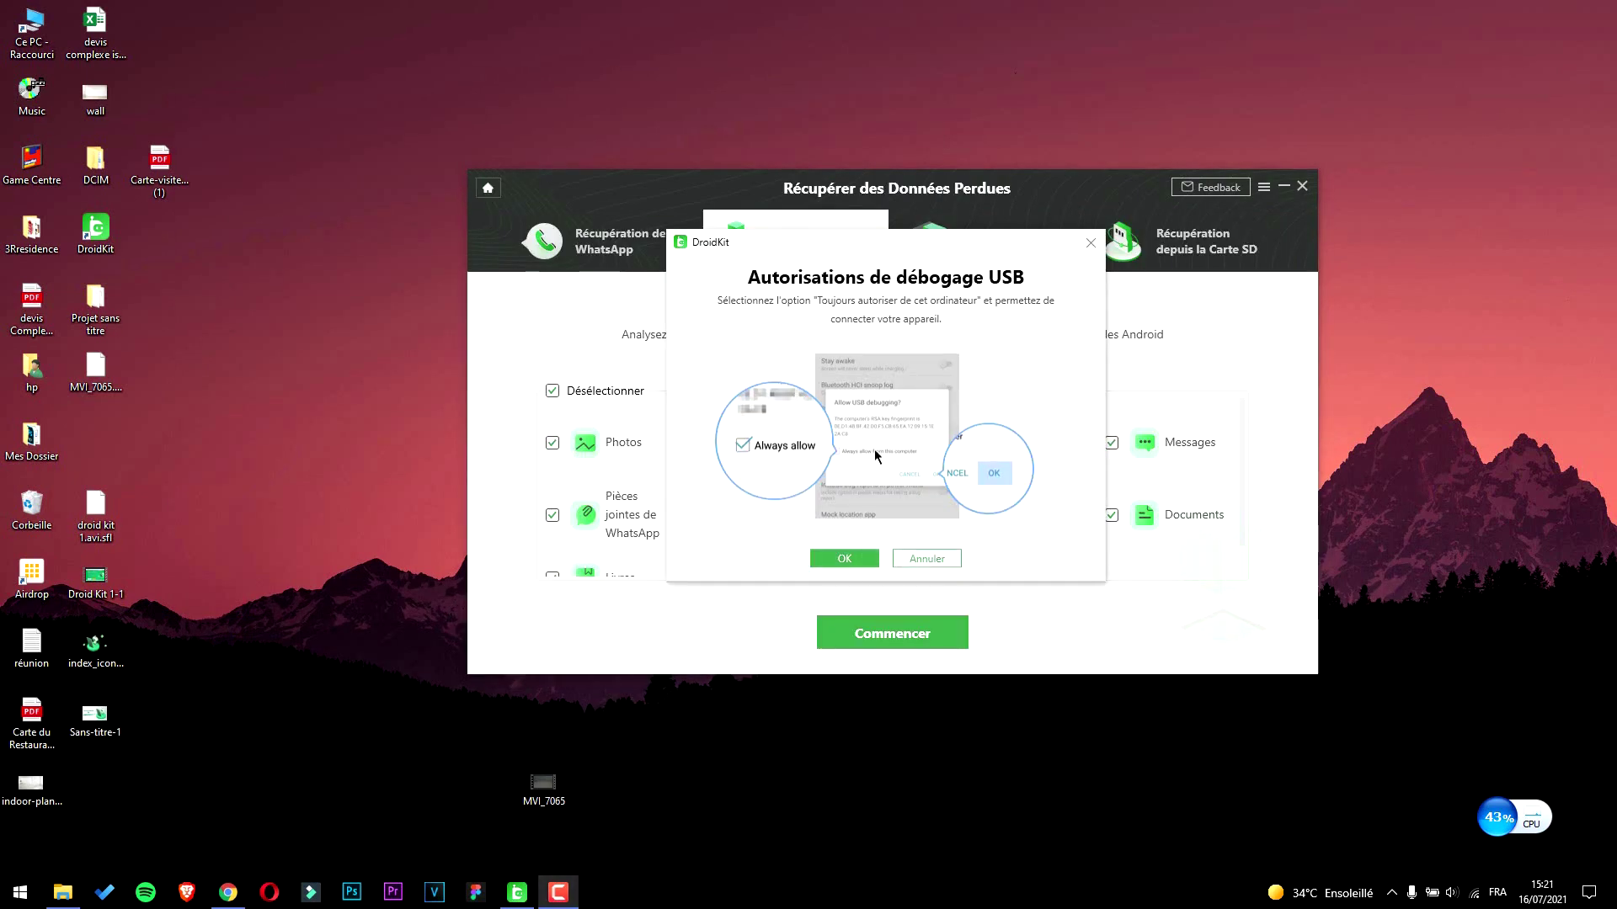
Step: Accept the USB debugging authorization notice and start Récupération Rapide with all data types selected
click(865, 565)
click(876, 633)
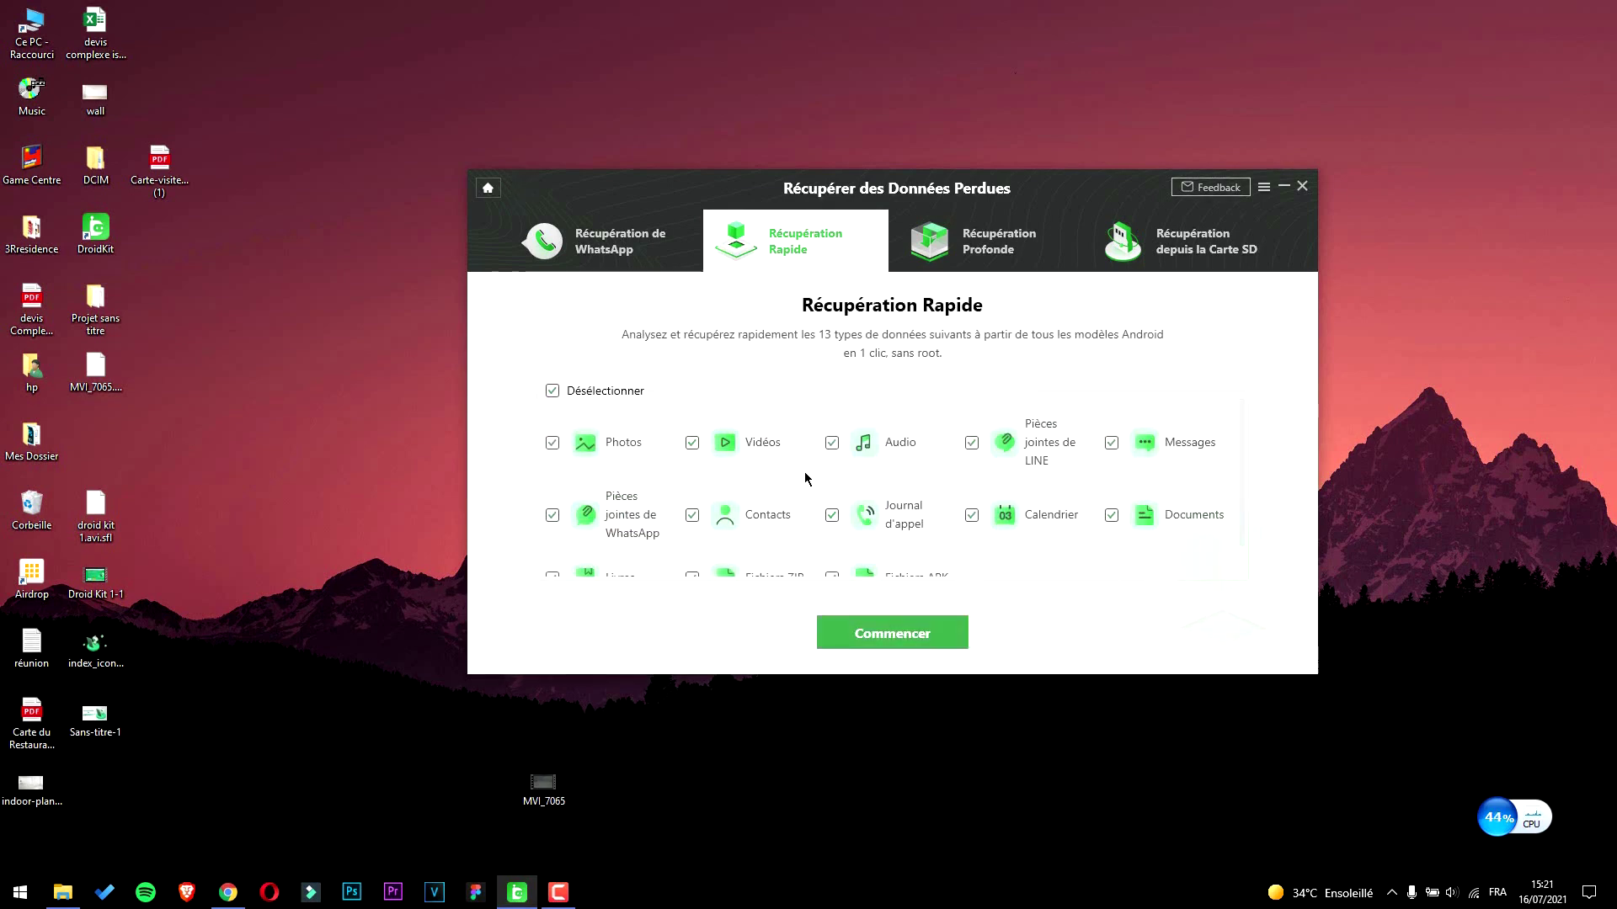
click(946, 632)
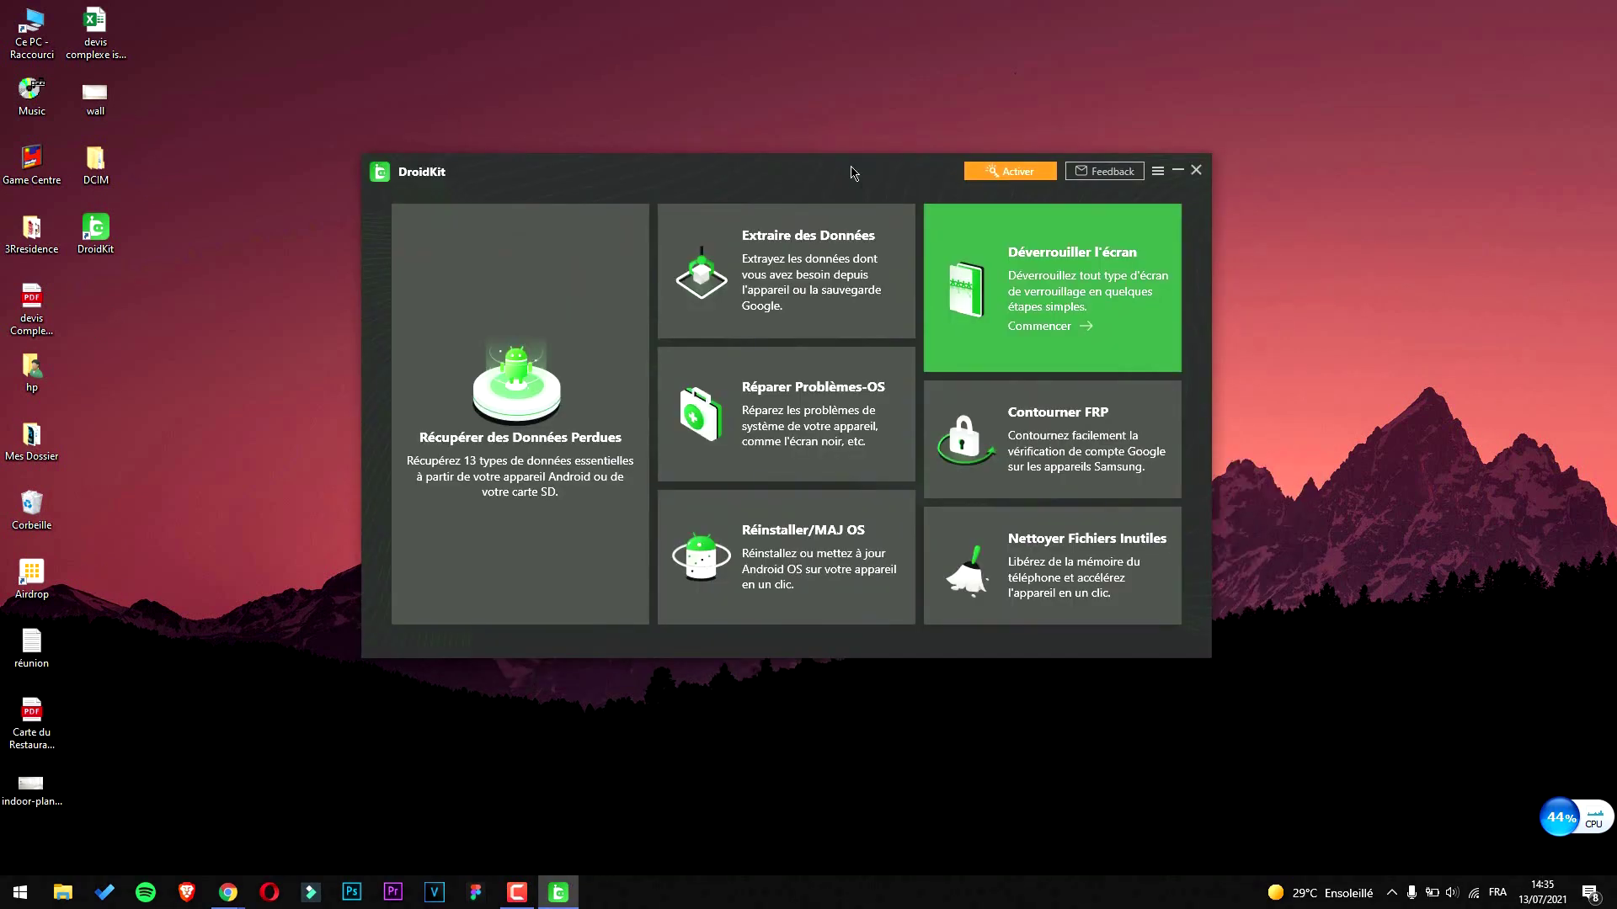
Step: Reposition the DroidKit window slightly lower on the desktop and show the source options of Extraire des Données
drag(854, 173, 853, 199)
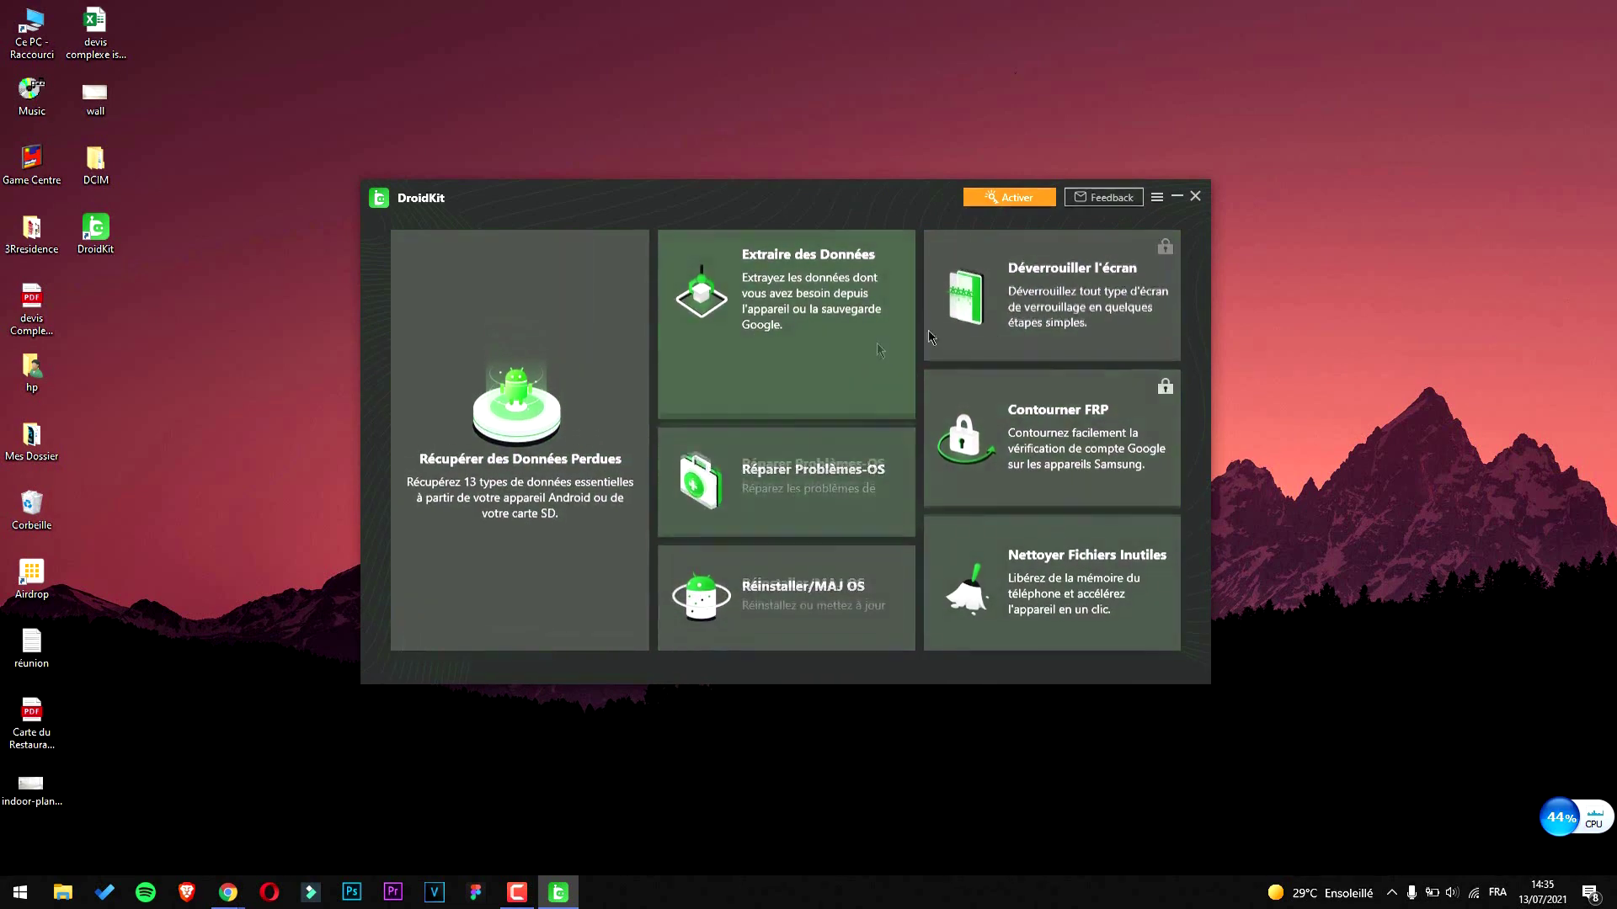
mouse_move(844, 312)
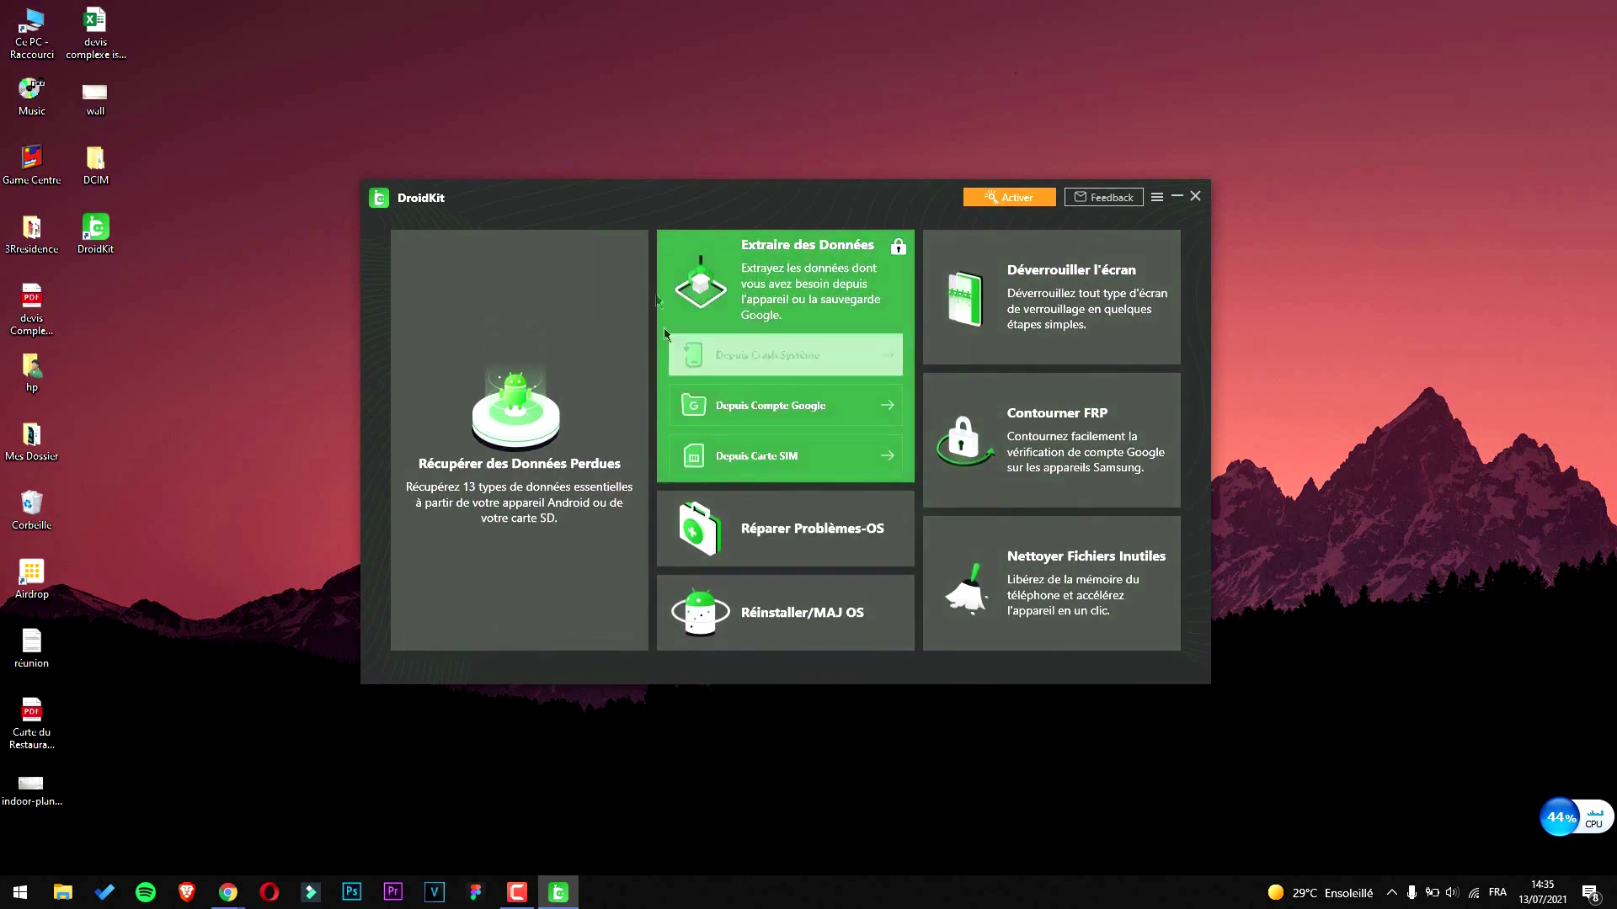